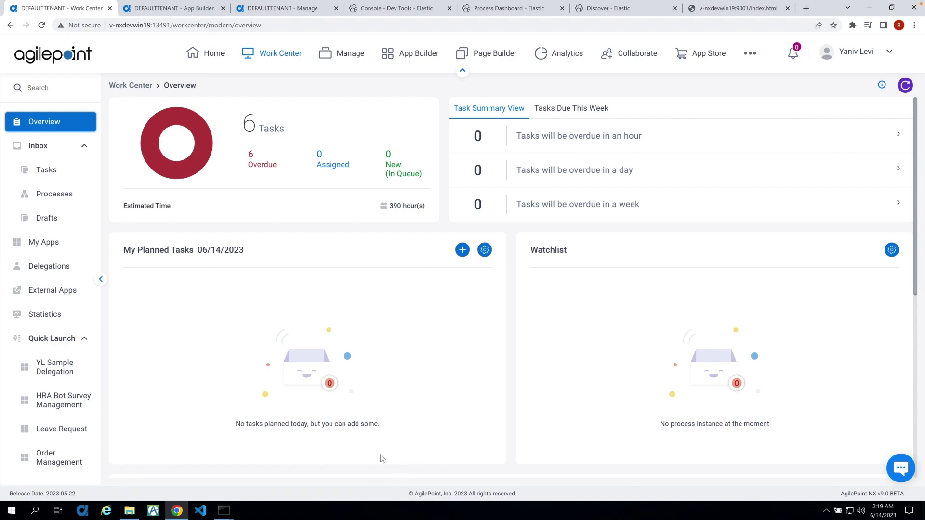
# - Switch to AgilePoint Server Manager and open the connector settings of the ElasticStreamer integration in the server configuration
pyautogui.click(82, 512)
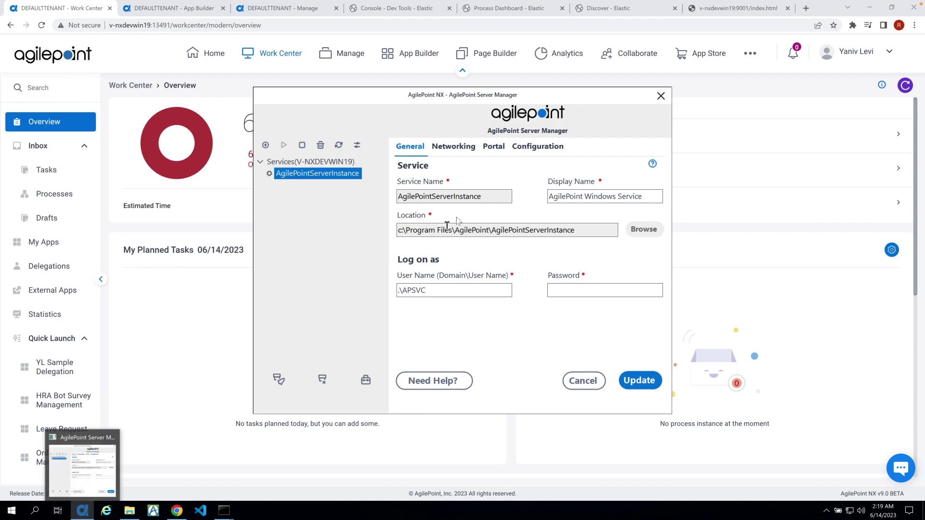
pyautogui.click(359, 151)
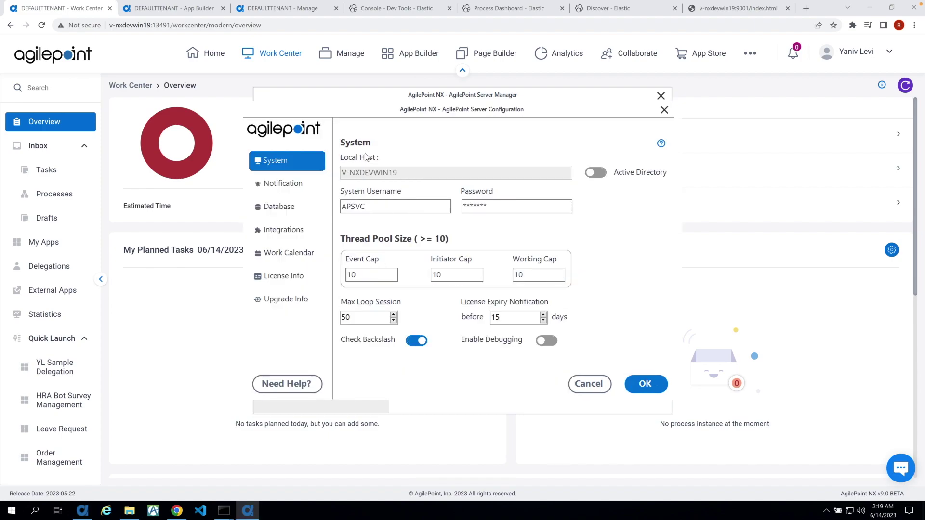
pyautogui.click(290, 229)
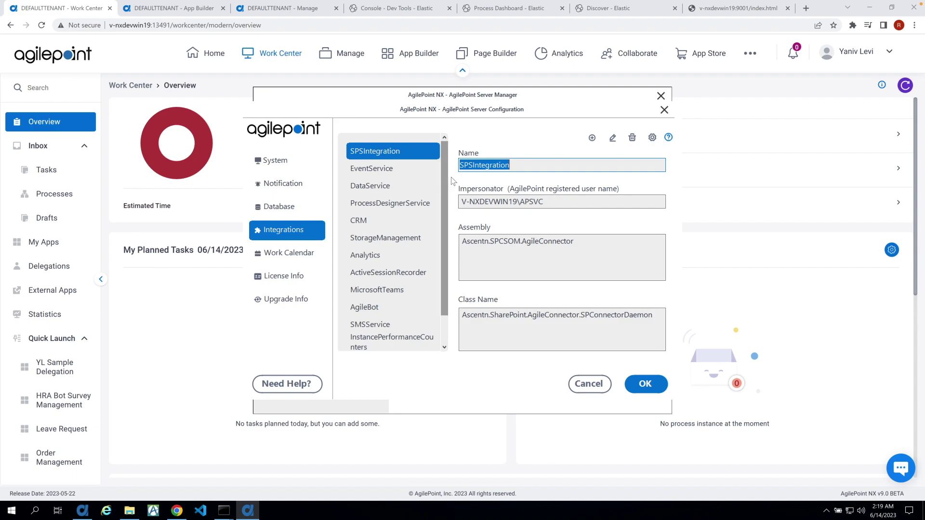
pyautogui.scroll(-2, 444, 231)
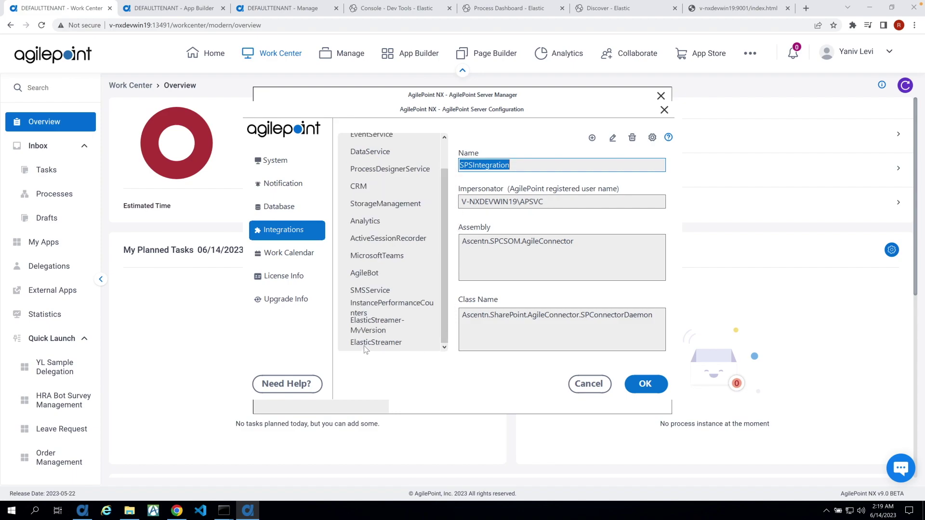
pyautogui.click(387, 349)
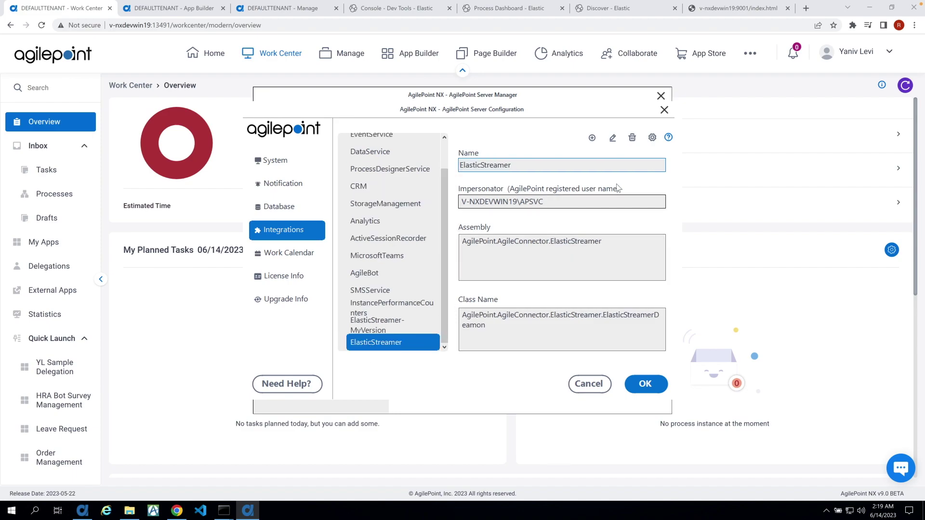
pyautogui.click(653, 138)
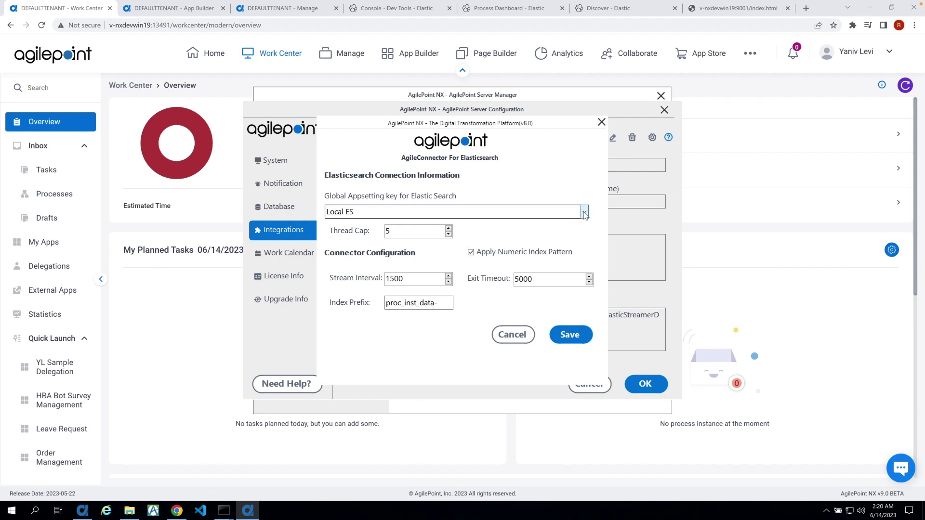
# - Examine the Elasticsearch connector's global appsetting key choices and index prefix, and exit the server configuration and Server Manager without saving
pyautogui.click(585, 213)
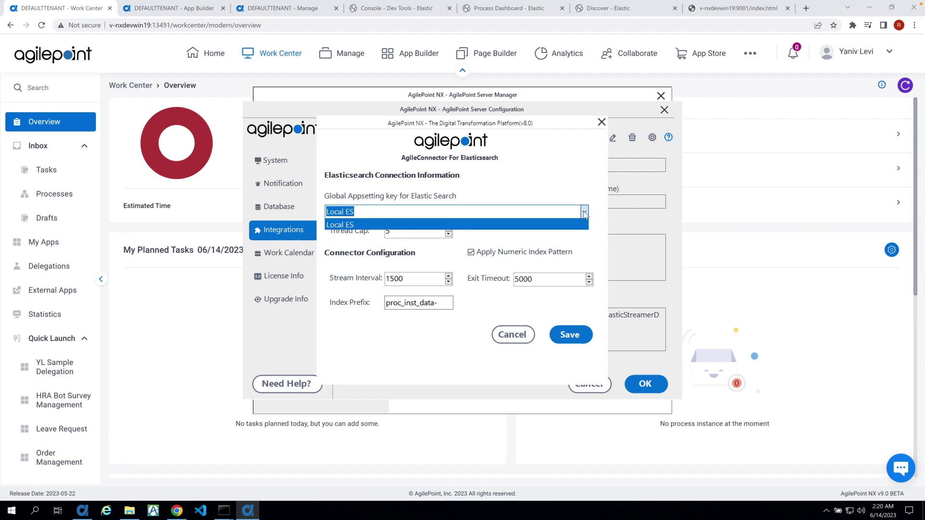
pyautogui.click(584, 214)
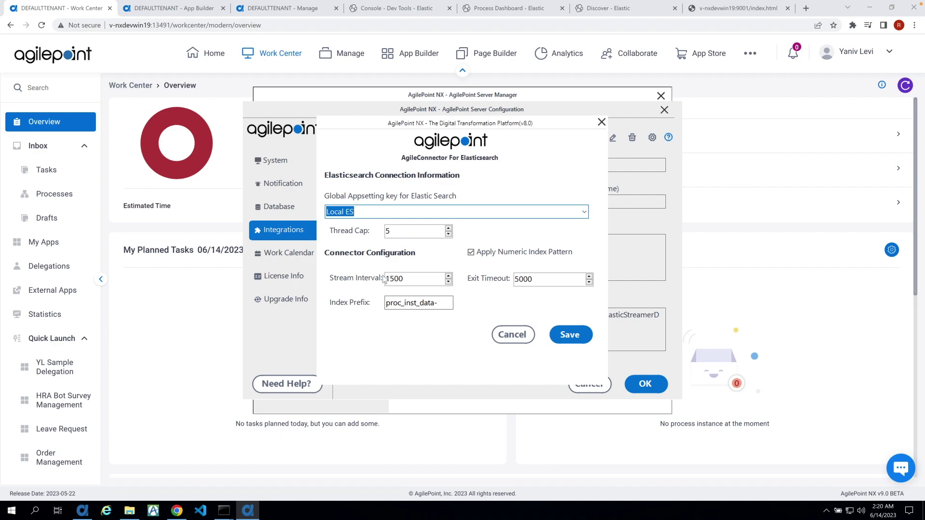
pyautogui.moveTo(443, 303); pyautogui.dragTo(376, 306)
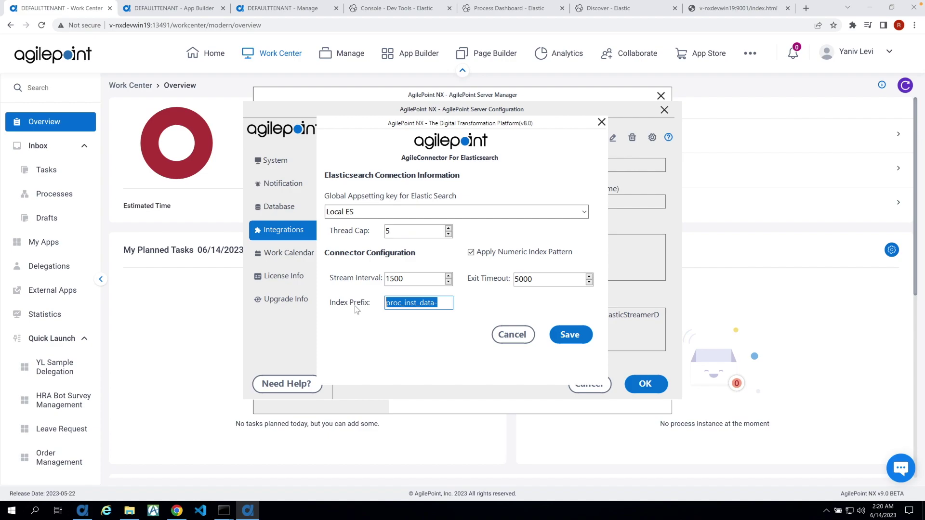
pyautogui.click(438, 301)
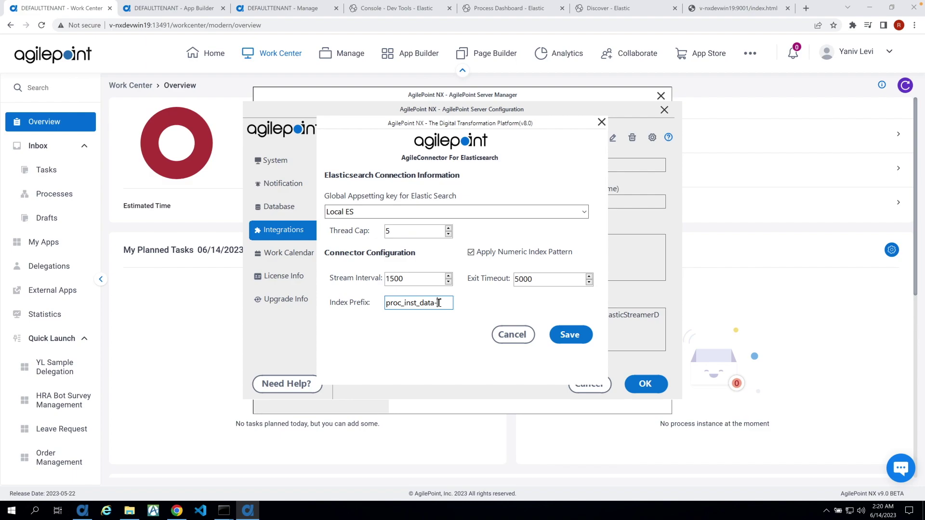
pyautogui.moveTo(438, 302); pyautogui.dragTo(352, 307)
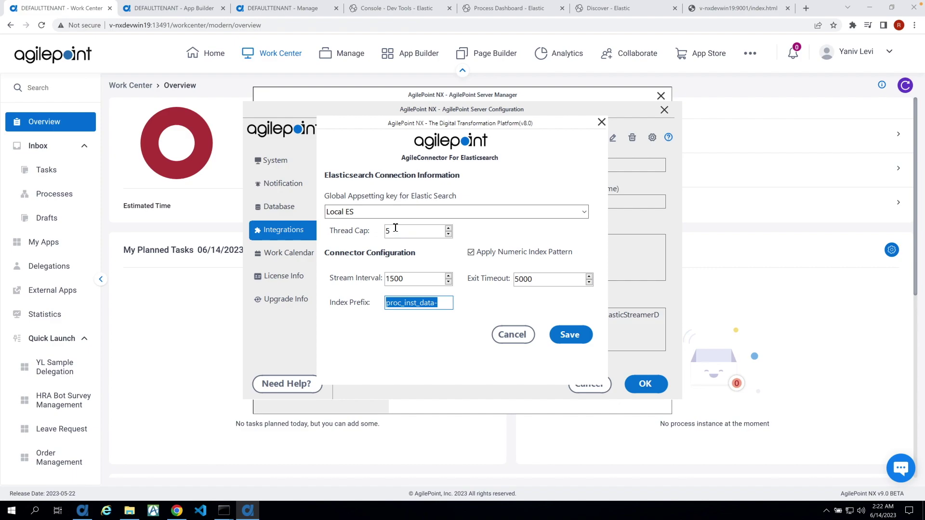
pyautogui.click(602, 122)
pyautogui.click(583, 384)
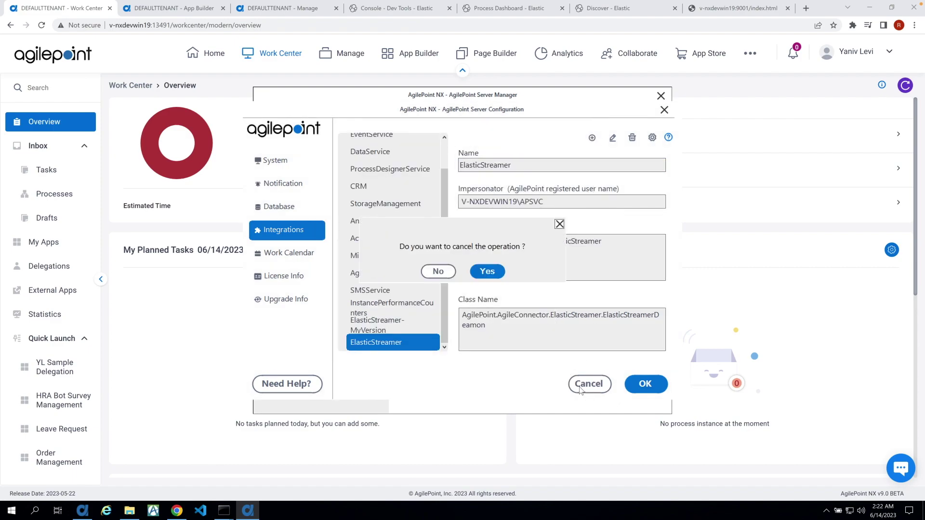
pyautogui.click(487, 272)
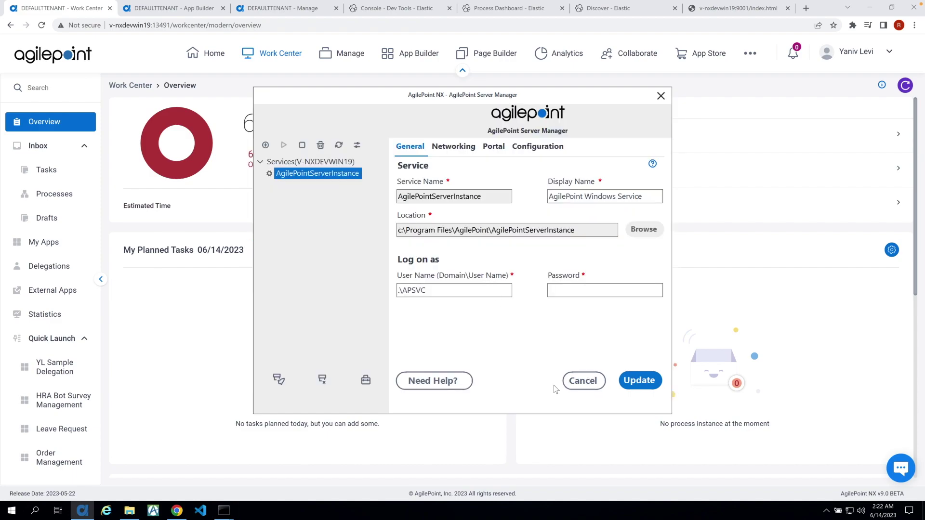
pyautogui.click(571, 388)
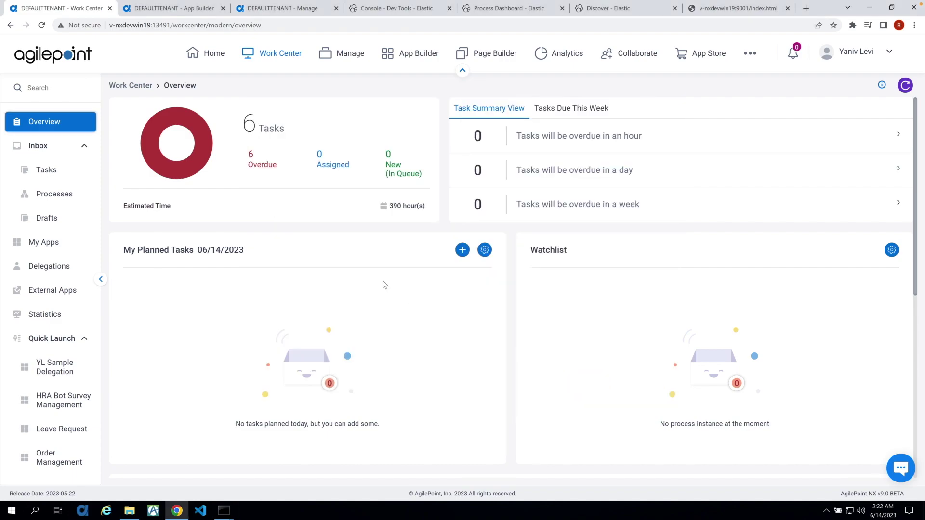
# - Open the Local ES token from the ElasticSearch global access tokens for editing in the Manage page
pyautogui.click(291, 10)
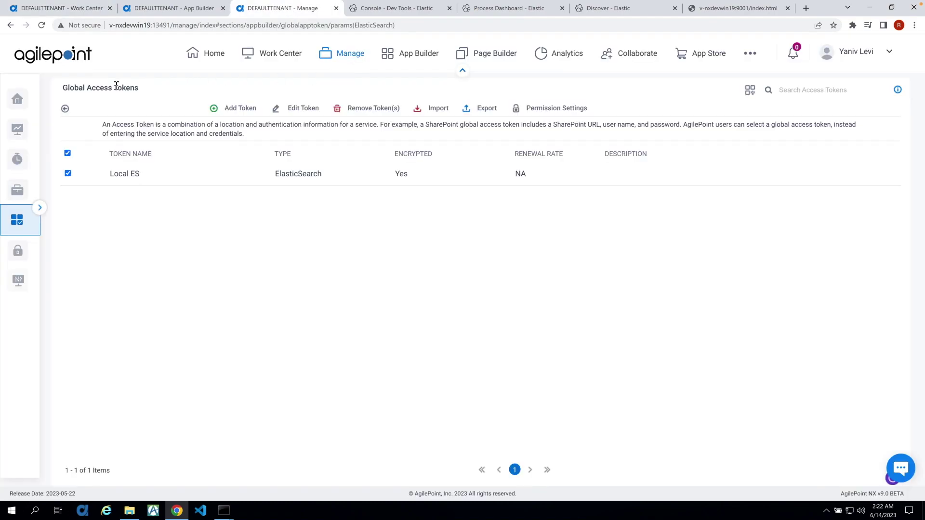
pyautogui.click(65, 108)
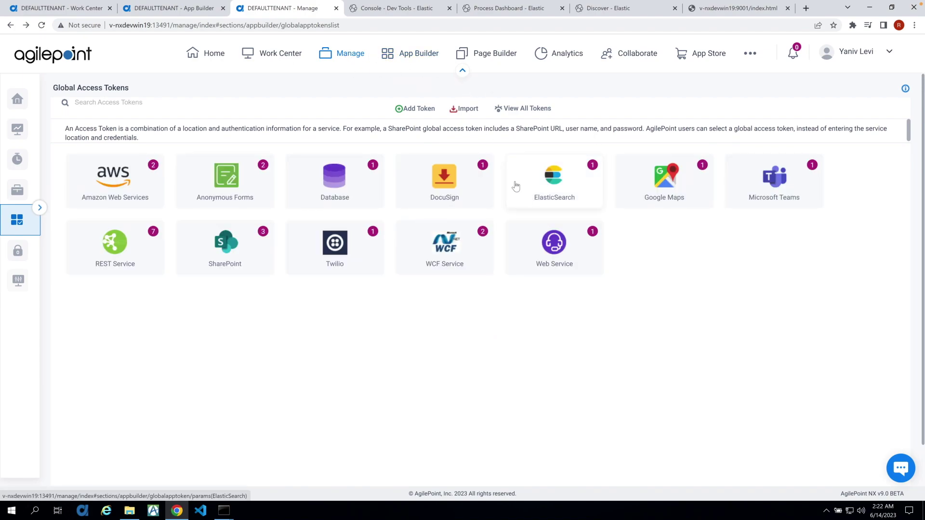
pyautogui.moveTo(12, 230)
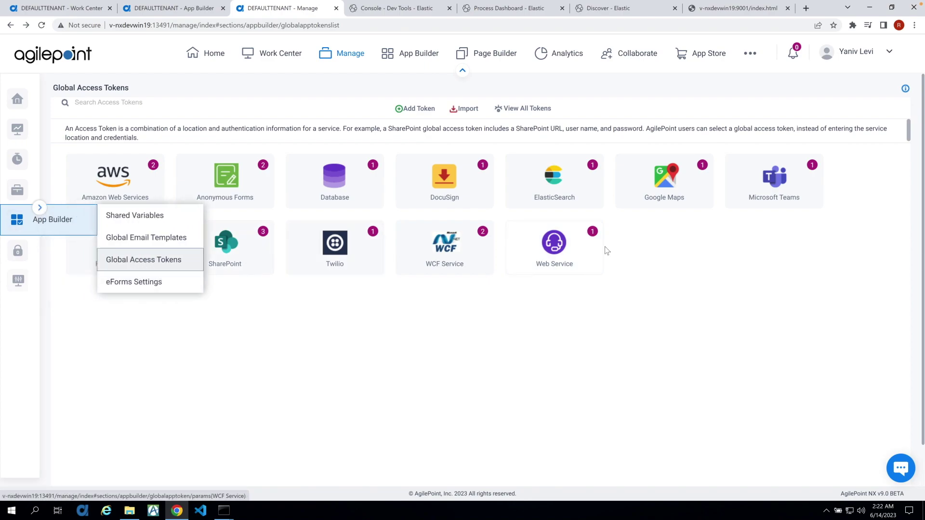
pyautogui.click(548, 174)
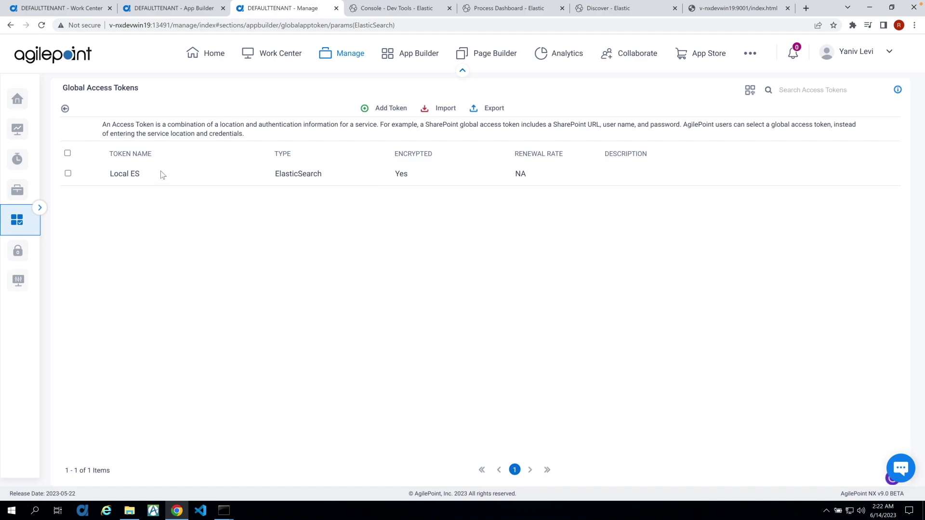
pyautogui.click(68, 173)
pyautogui.click(288, 108)
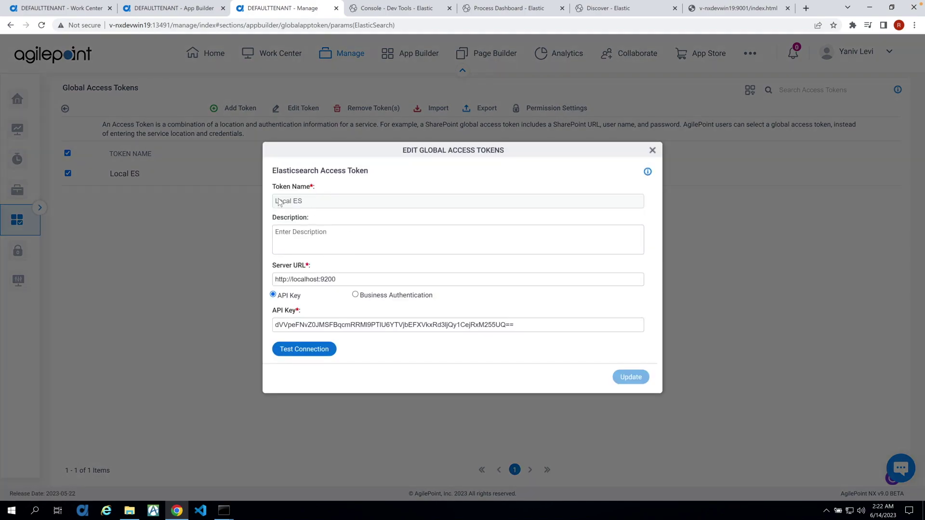
# - Inspect the token's server URL and its Business Authentication option, and close the token without updating it
pyautogui.moveTo(343, 280); pyautogui.dragTo(247, 282)
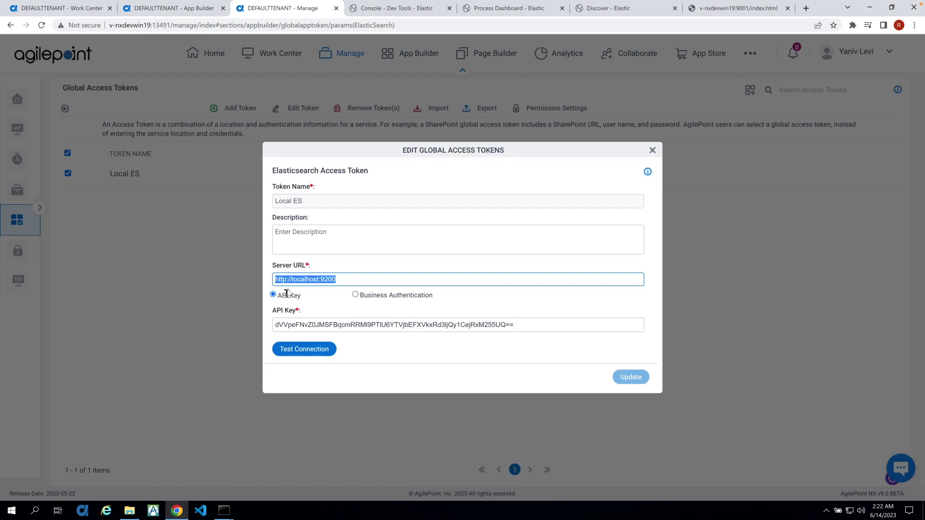
pyautogui.click(355, 294)
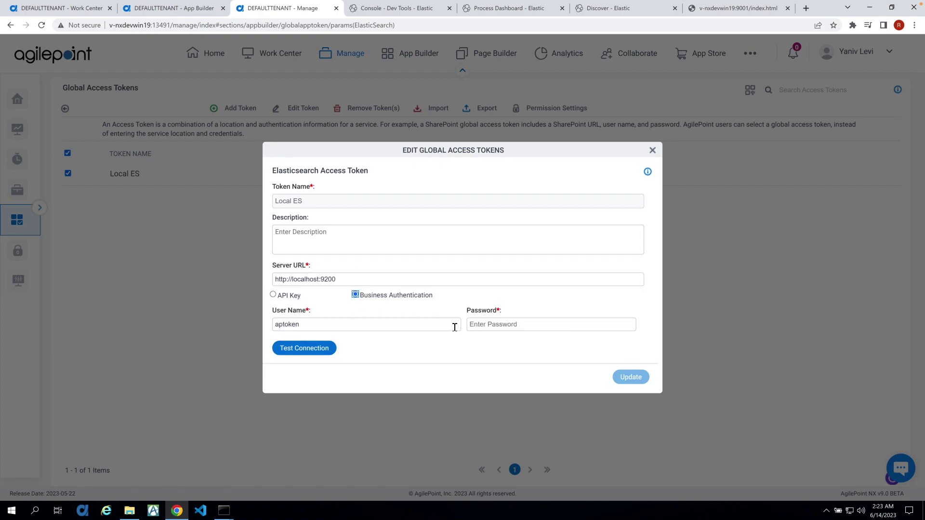
pyautogui.click(652, 152)
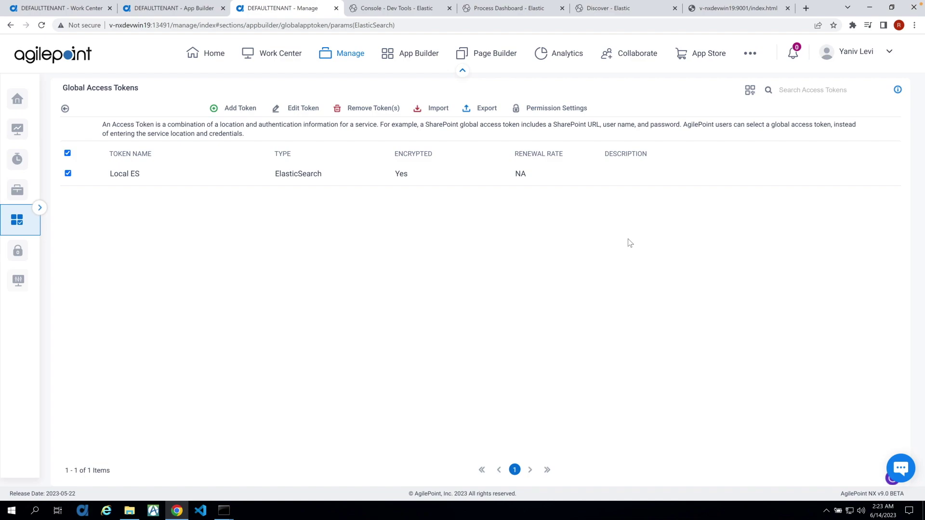
# - Look up the suggested indexes for "get pro" in the Elastic Dev Tools console and clear the query
pyautogui.click(82, 12)
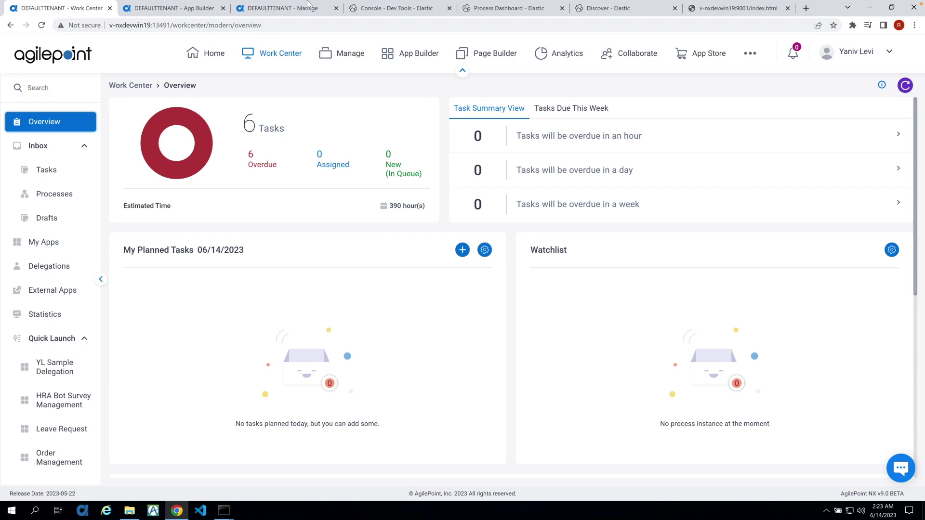
pyautogui.click(366, 7)
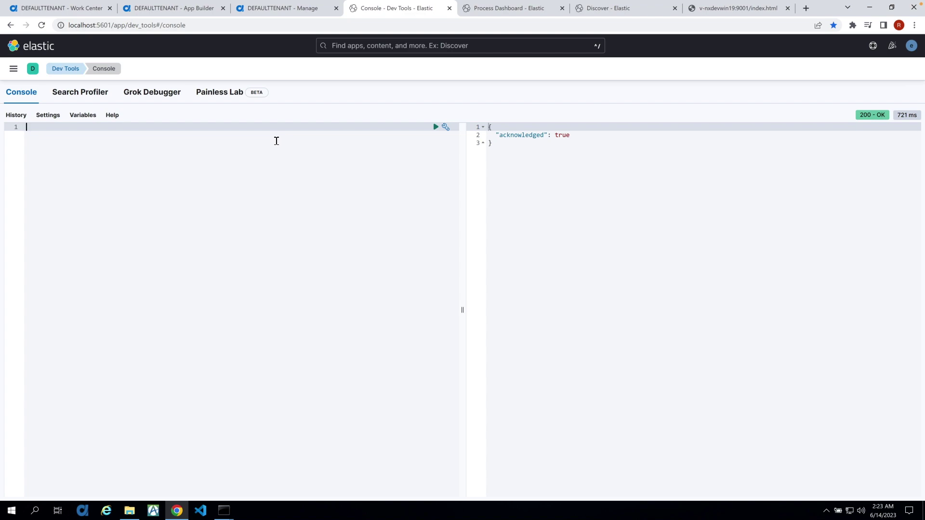
pyautogui.write('get pro')
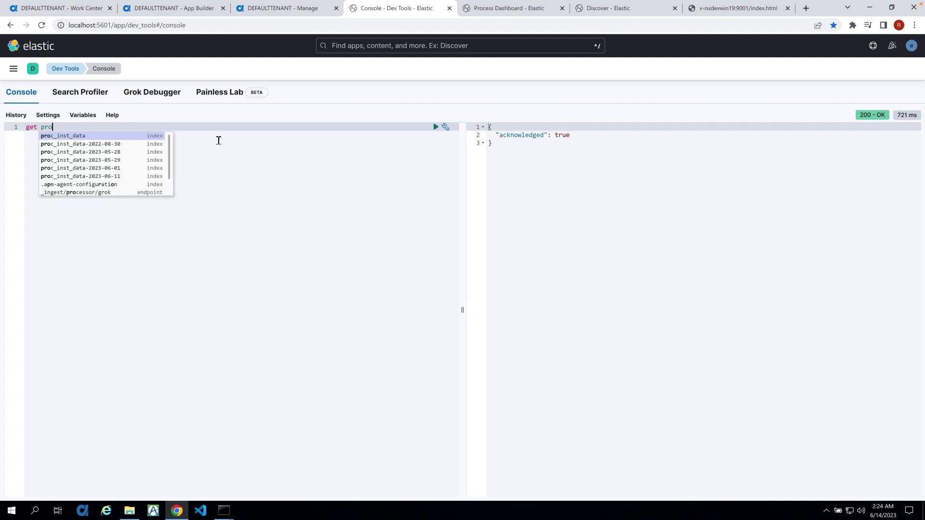
pyautogui.press('BackSpace')
pyautogui.press('BackSpace')
pyautogui.press('BackSpace')
pyautogui.press('BackSpace')
pyautogui.press('BackSpace')
pyautogui.press('BackSpace')
pyautogui.press('BackSpace')
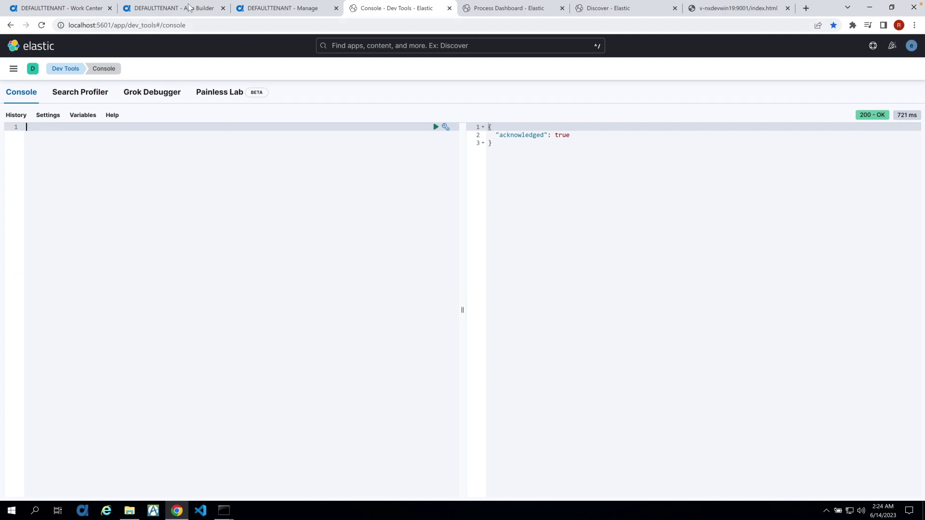
# - Start a Leave Request in the Work Center from 19/06/2023 to 22/06/2023 with Personal Leave as the reason
pyautogui.click(83, 9)
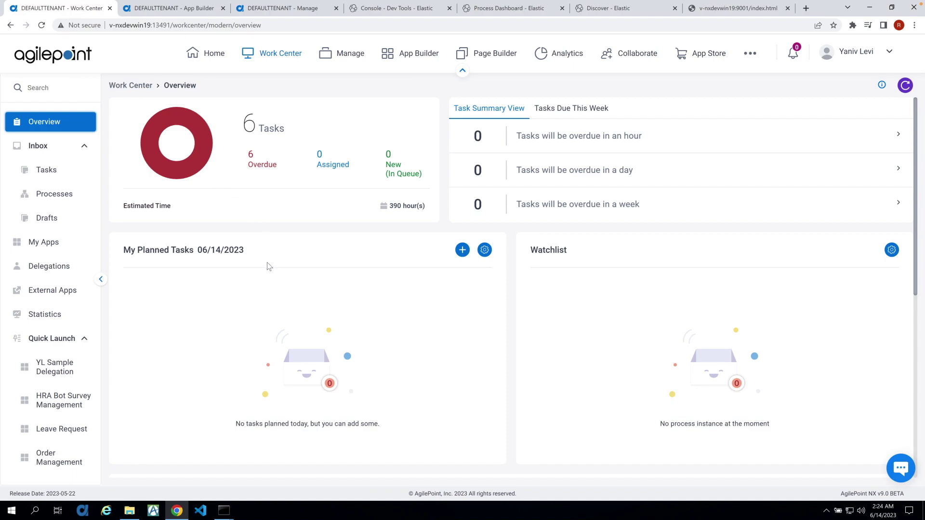
pyautogui.click(59, 430)
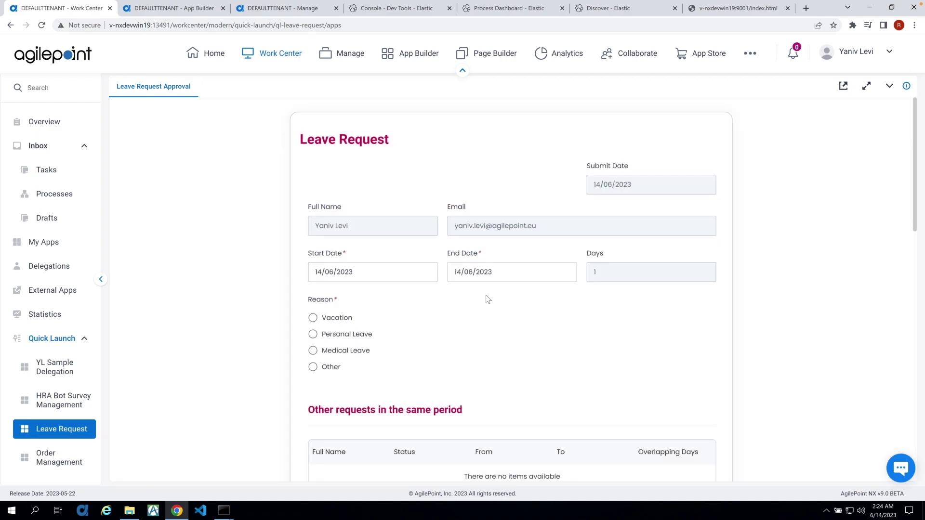
pyautogui.click(433, 272)
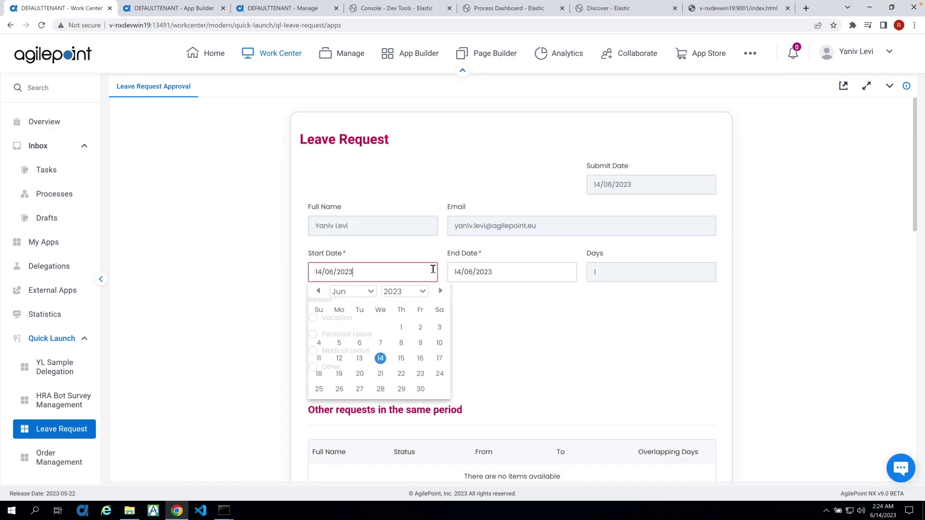
pyautogui.click(339, 374)
pyautogui.click(501, 273)
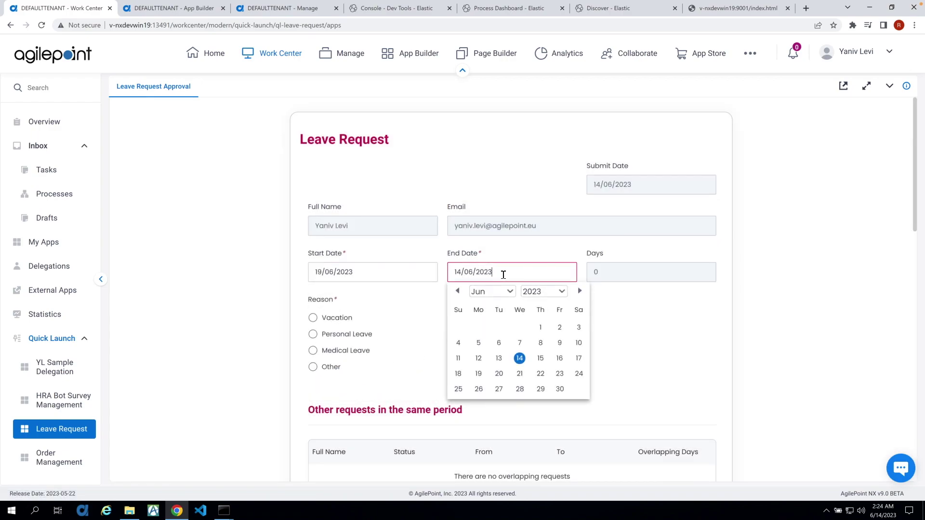
pyautogui.click(539, 374)
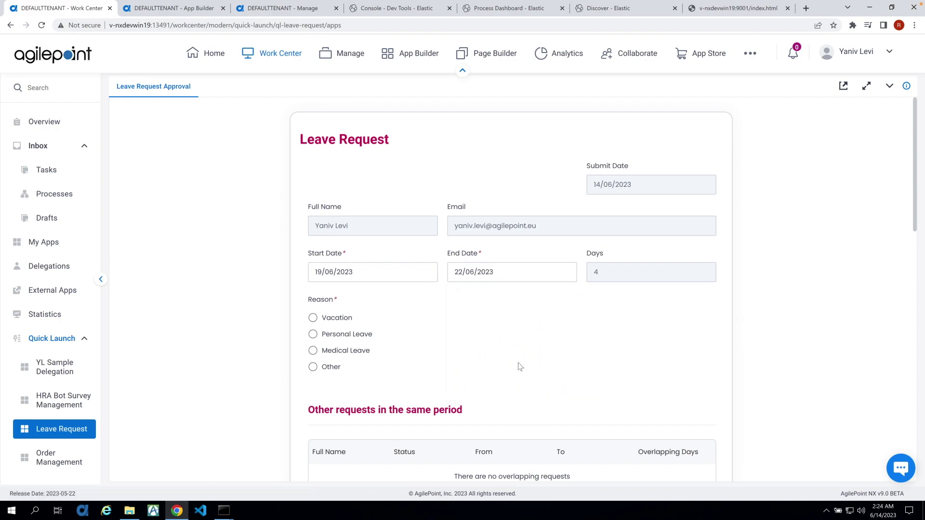
pyautogui.click(343, 335)
# - Answer Yes to all five questions in the checklist to prepare the leave
pyautogui.scroll(-2, 430, 354)
pyautogui.scroll(-6, 430, 353)
pyautogui.click(638, 248)
pyautogui.click(641, 292)
pyautogui.click(645, 339)
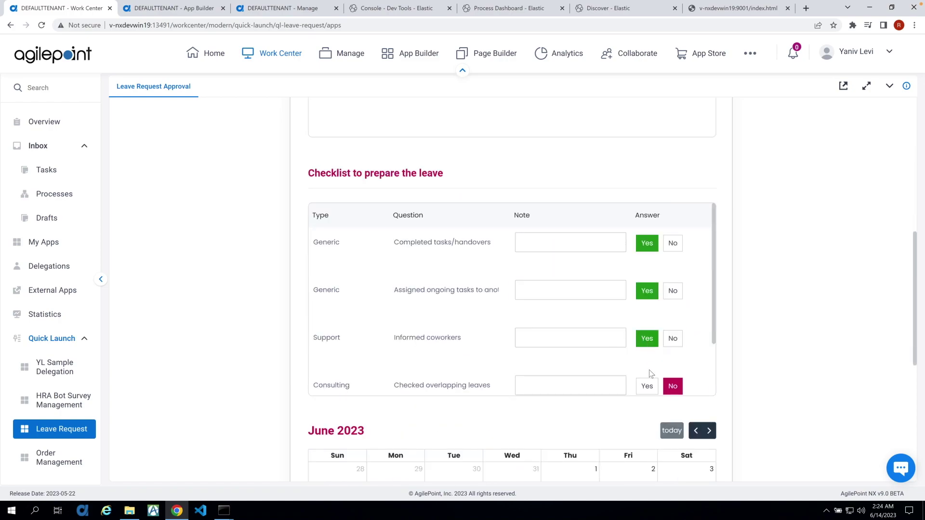
pyautogui.click(646, 386)
pyautogui.moveTo(715, 320); pyautogui.dragTo(717, 414)
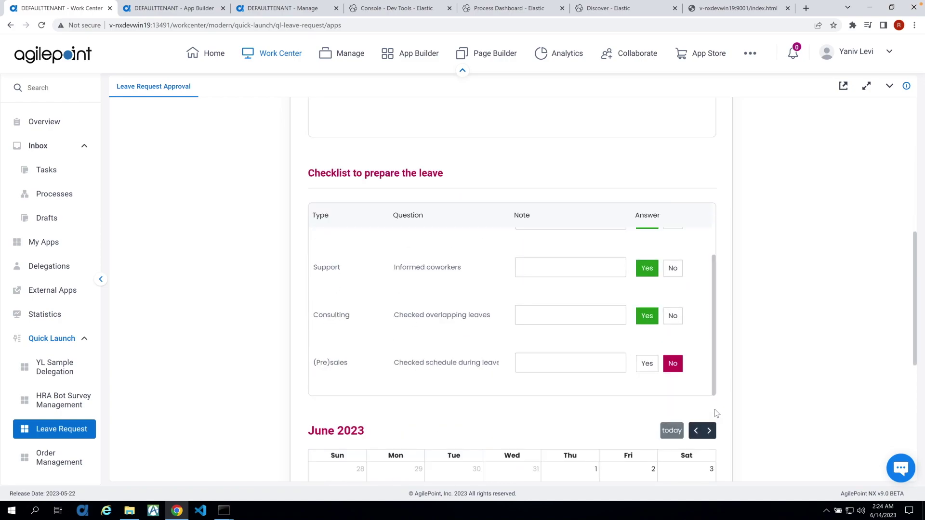
pyautogui.click(649, 366)
# - Submit the completed leave request form
pyautogui.click(549, 353)
pyautogui.click(775, 345)
pyautogui.scroll(-7, 776, 347)
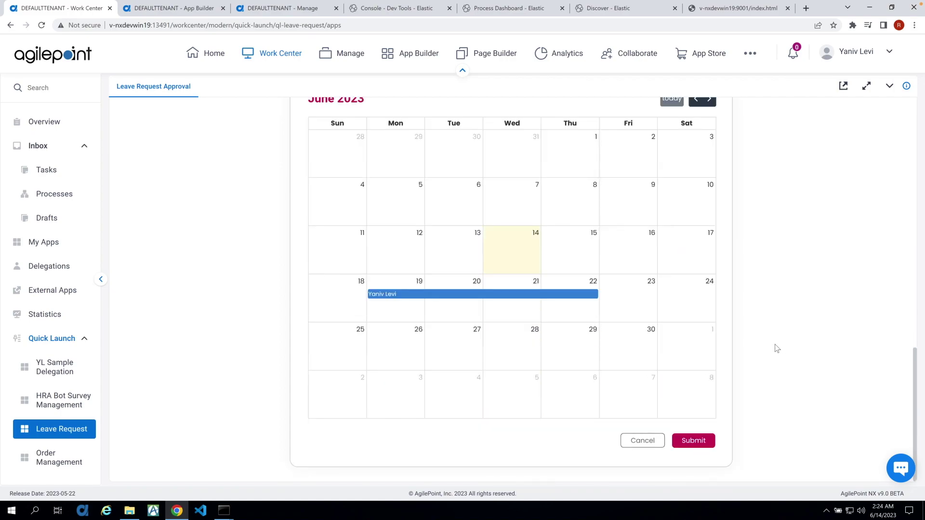
pyautogui.click(694, 441)
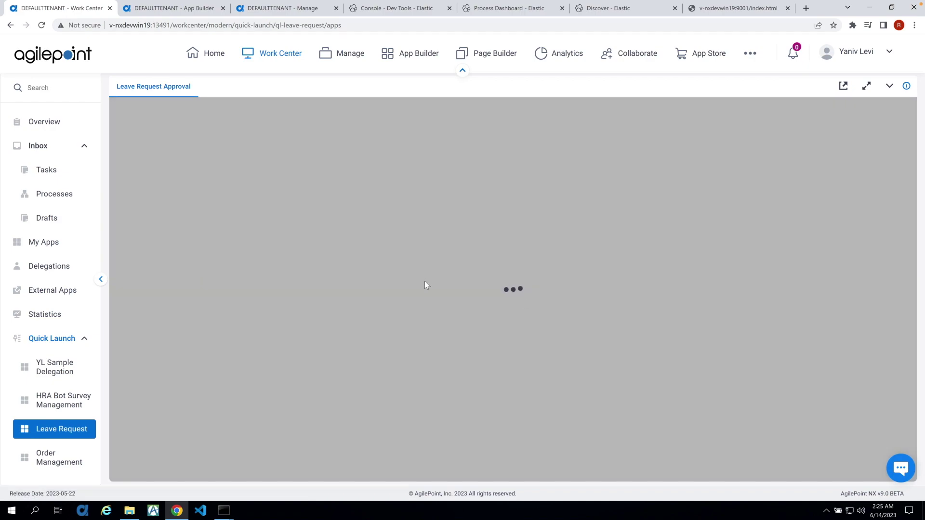
# - Open Order Management in the Work Center and switch to the Elastic Dev Tools console
pyautogui.click(52, 459)
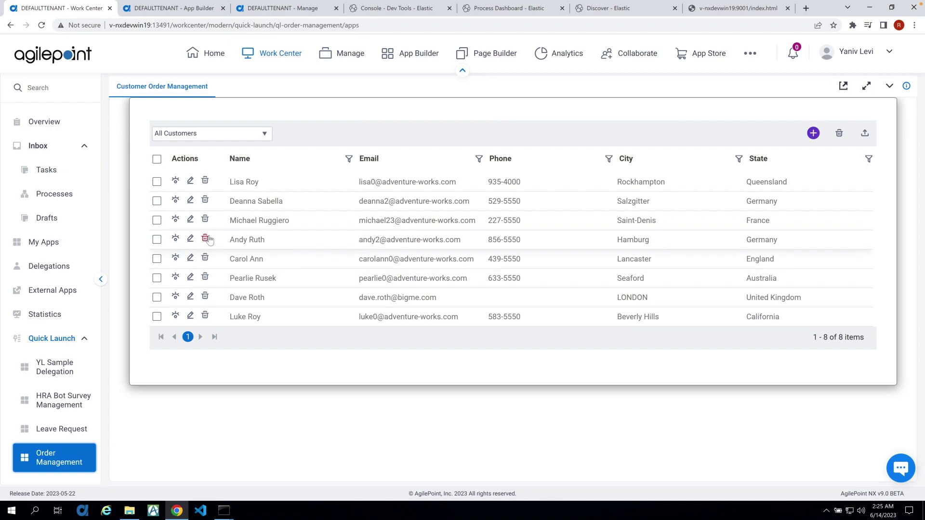
pyautogui.click(413, 9)
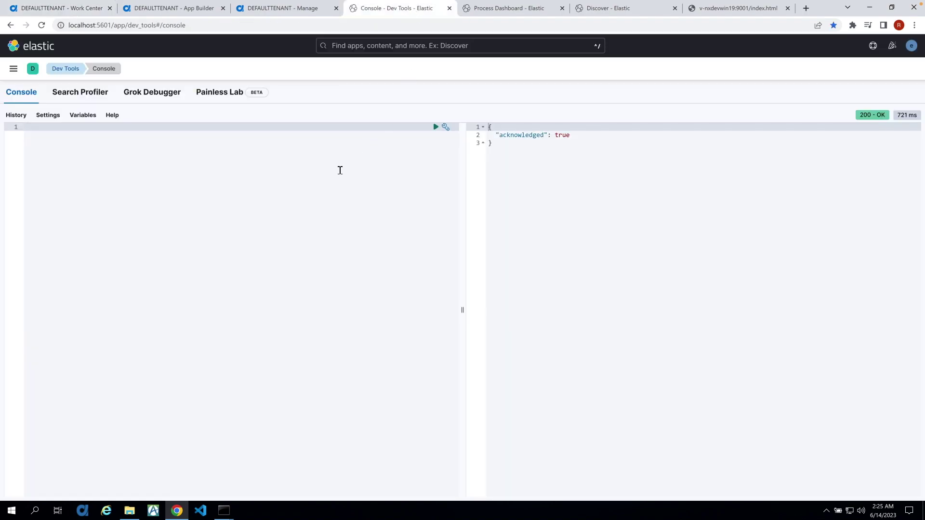
# - Look up the indexes suggested for "get proc_" in the console and clear the query
pyautogui.write('get pro')
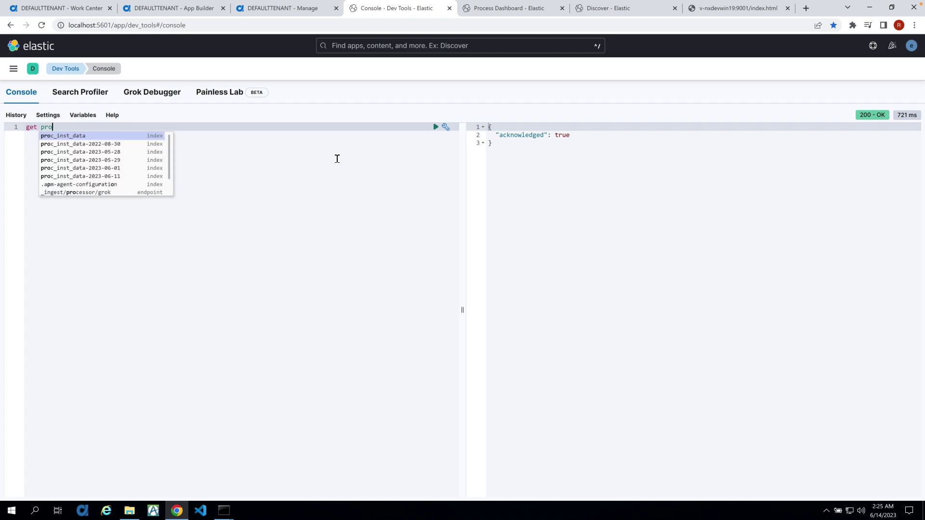
pyautogui.write('c_')
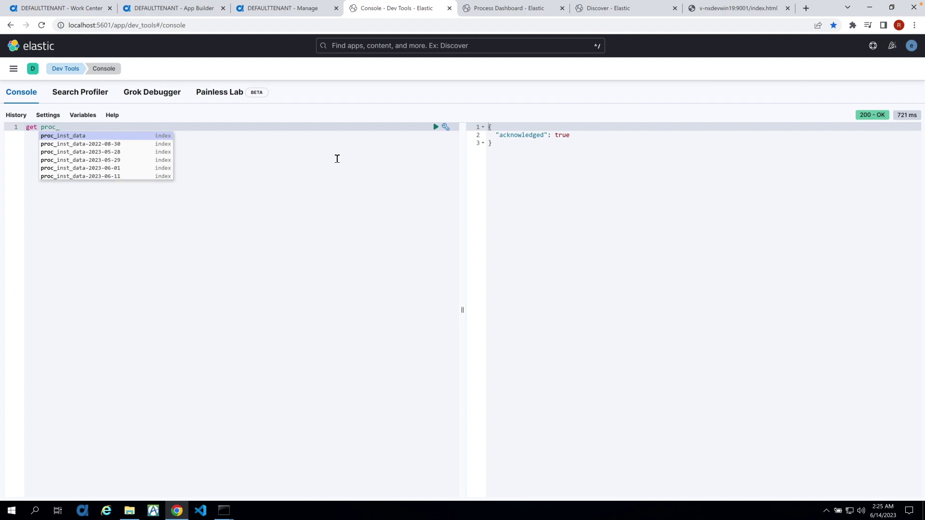
pyautogui.press('BackSpace')
pyautogui.press('BackSpace')
pyautogui.press('BackSpace')
pyautogui.press('BackSpace')
pyautogui.press('BackSpace')
pyautogui.press('BackSpace')
pyautogui.press('BackSpace')
pyautogui.press('BackSpace')
pyautogui.press('BackSpace')
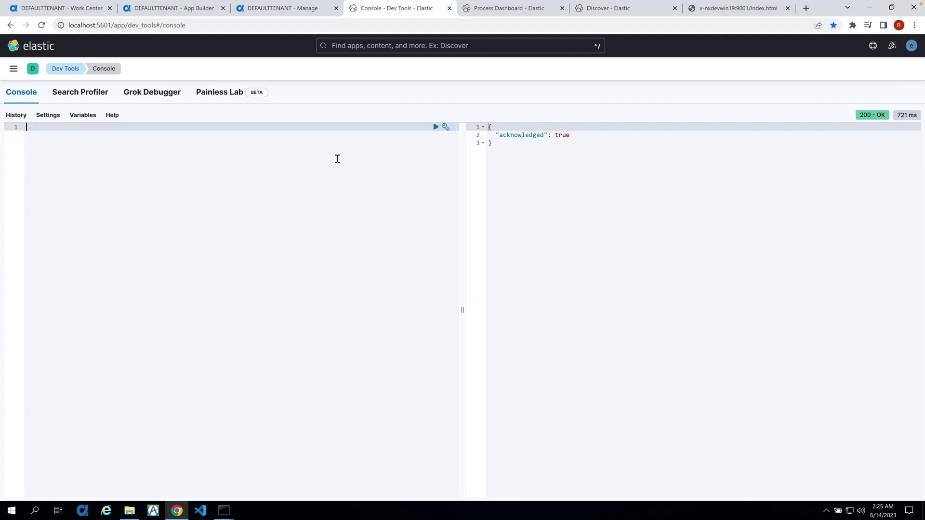
# - Run the query get proc_inst_data-2023-06-14/_search?pretty=true&q=*:* using the suggested index
pyautogui.write('ge')
pyautogui.press('BackSpace')
pyautogui.write('t pr')
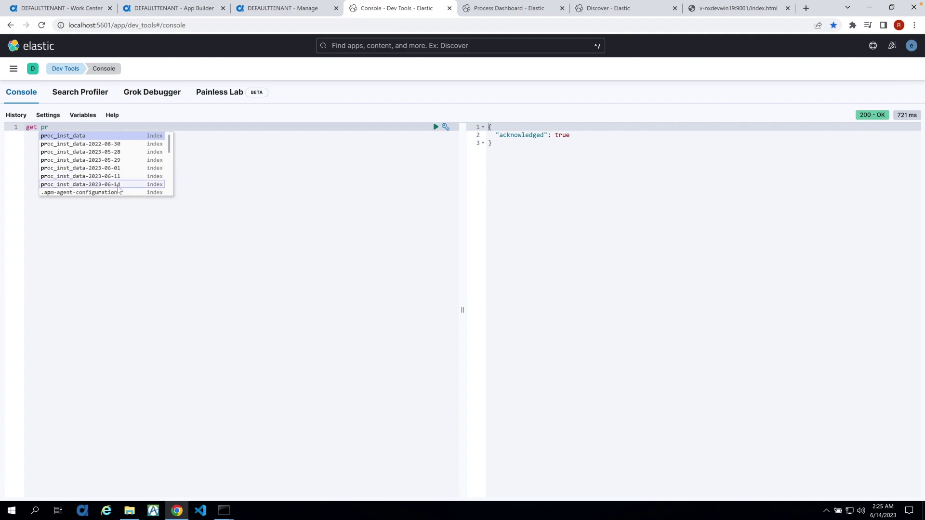
pyautogui.click(117, 186)
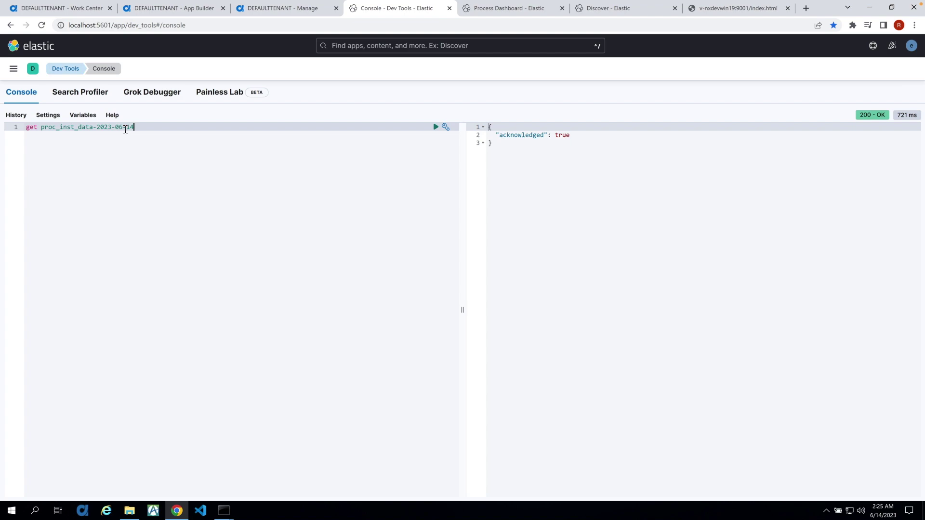
pyautogui.write('/')
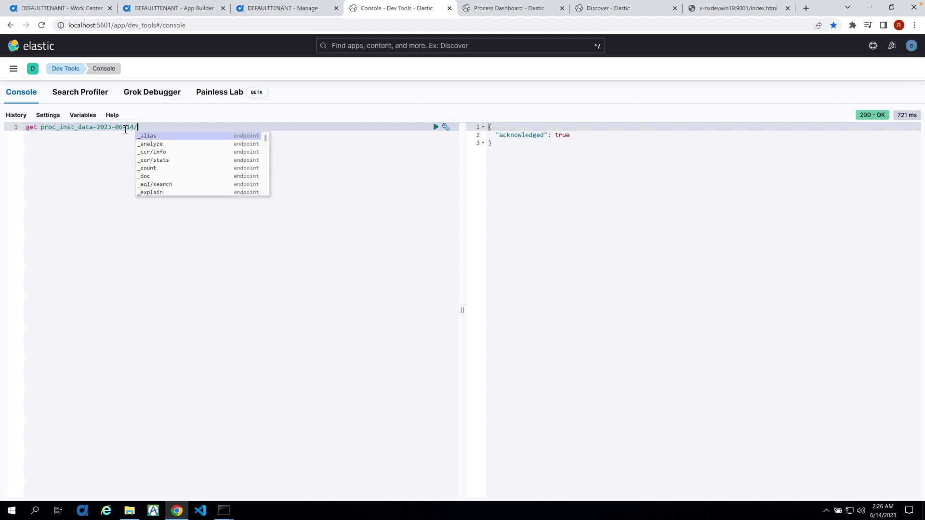
pyautogui.write('_search?pretty=true&q=*:*')
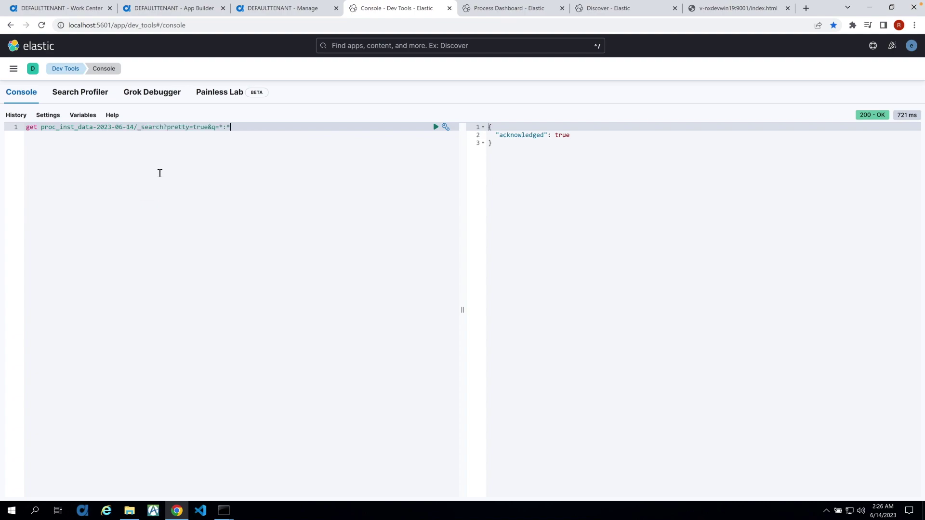
pyautogui.click(434, 128)
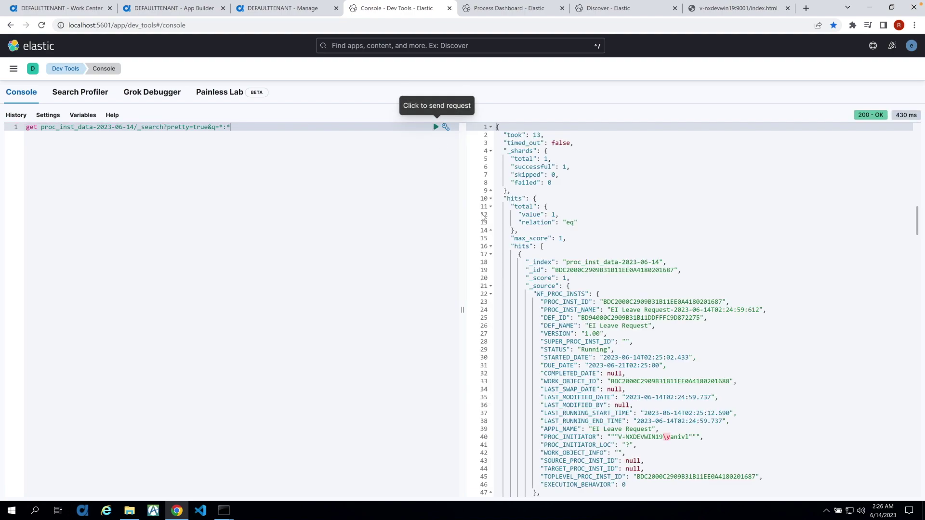
# - Examine the hit total, index name, document ID, process instance ID and process initiator in the response
pyautogui.moveTo(517, 216); pyautogui.dragTo(564, 215)
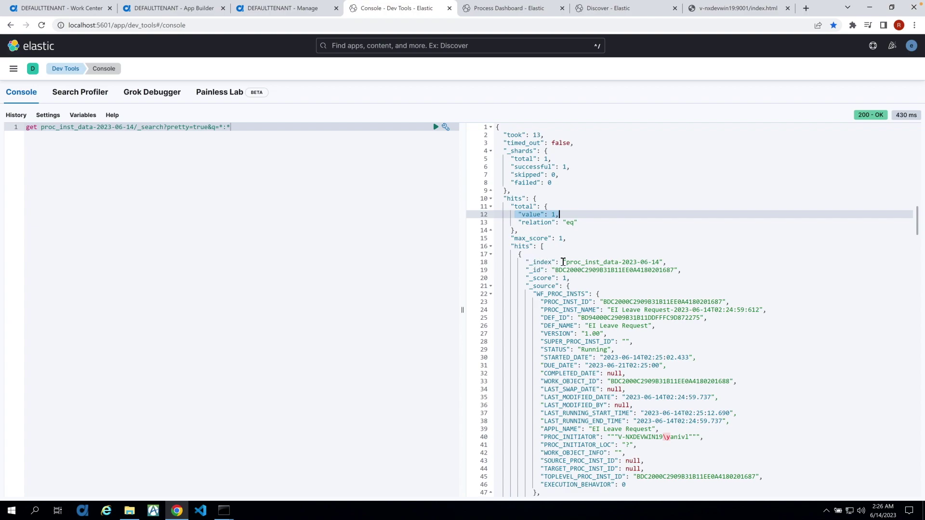
pyautogui.moveTo(566, 262); pyautogui.dragTo(664, 260)
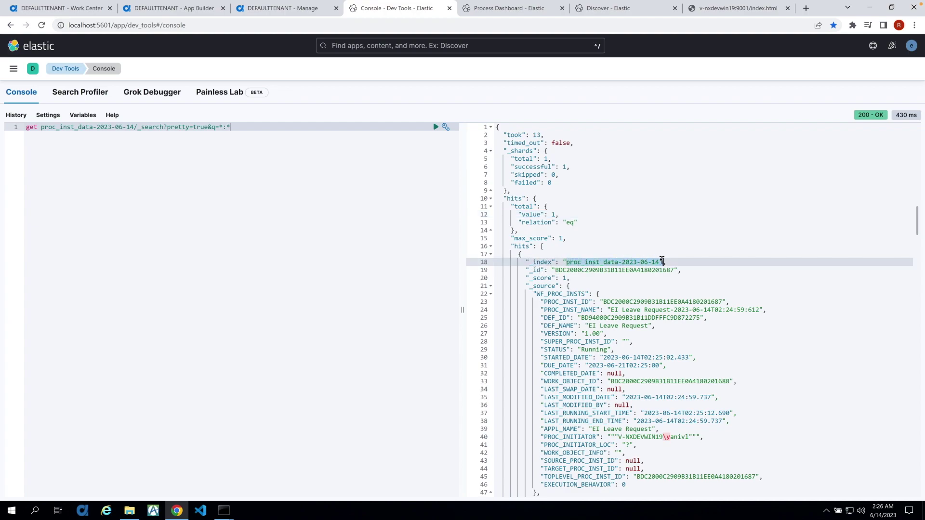
pyautogui.doubleClick(571, 271)
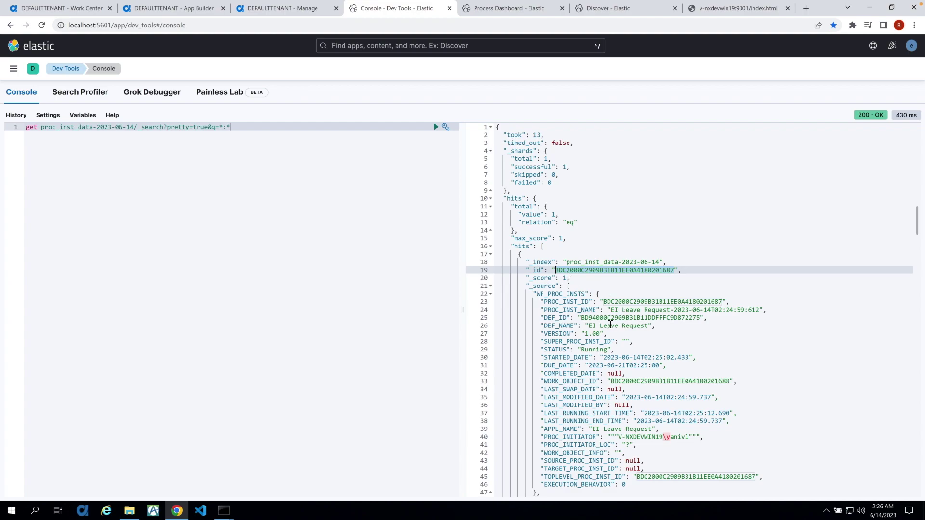
pyautogui.scroll(-3, 610, 324)
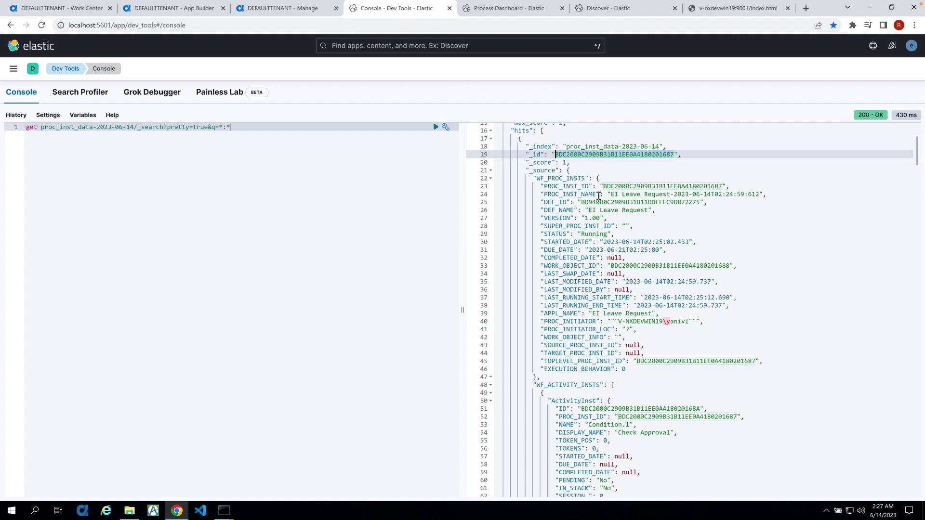
pyautogui.click(627, 187)
pyautogui.click(624, 155)
pyautogui.click(623, 185)
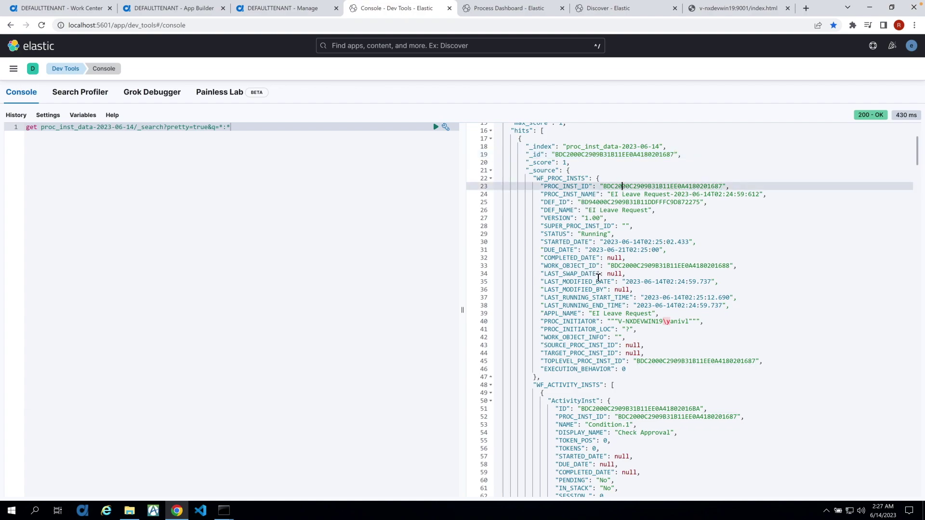
pyautogui.moveTo(619, 322); pyautogui.dragTo(671, 322)
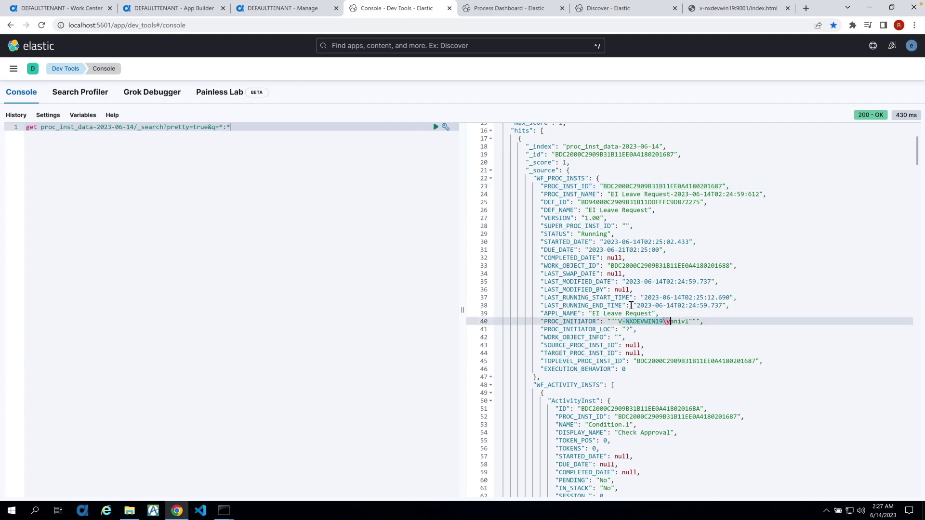
# - Examine the activity instances and the WF_AUTO_WORKITEMS section of the returned process document
pyautogui.scroll(-3, 632, 305)
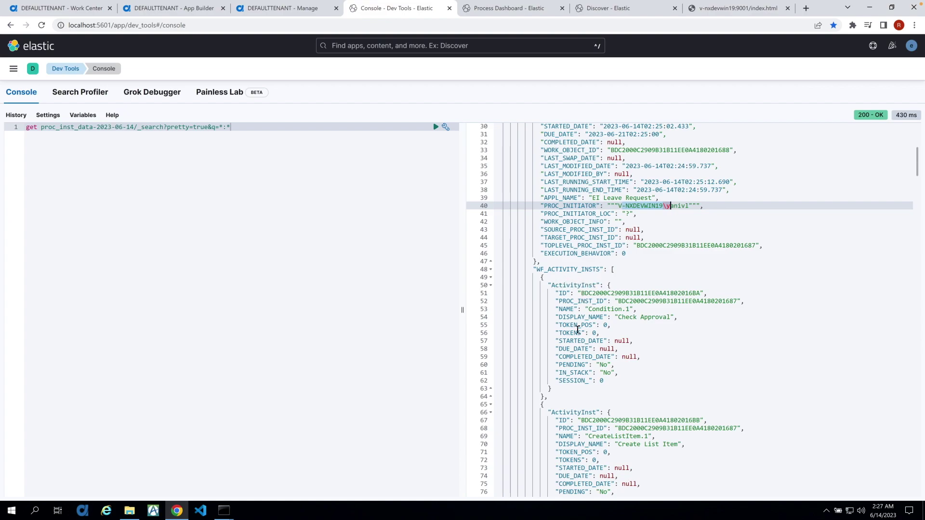
pyautogui.scroll(-9, 600, 346)
pyautogui.scroll(-20, 600, 346)
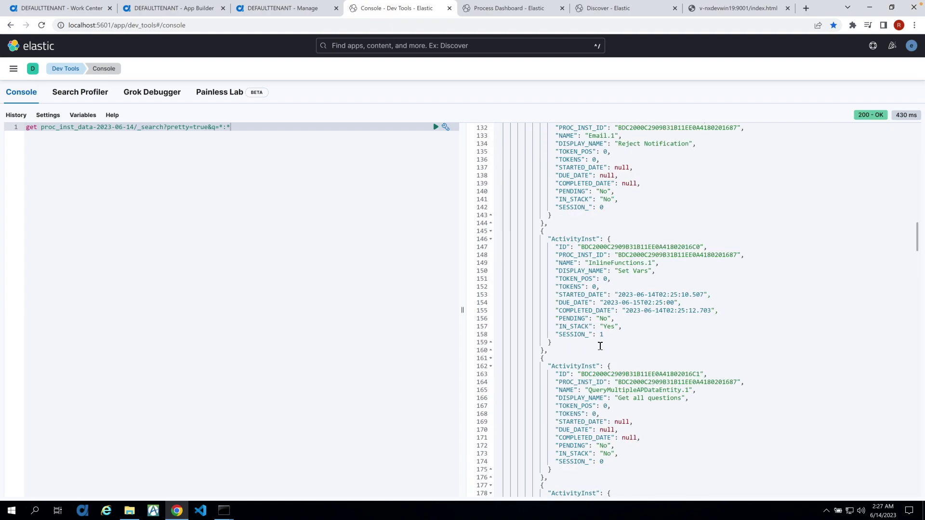
pyautogui.scroll(-10, 600, 346)
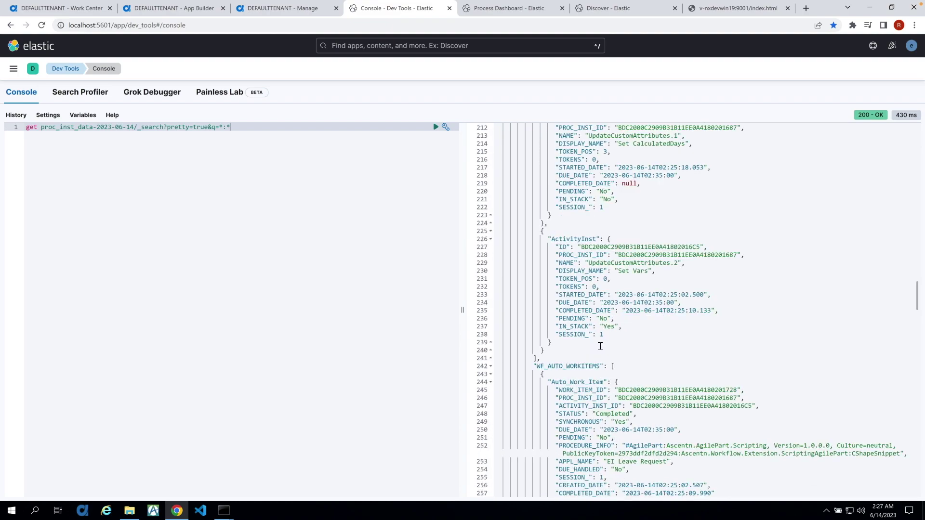
pyautogui.doubleClick(564, 193)
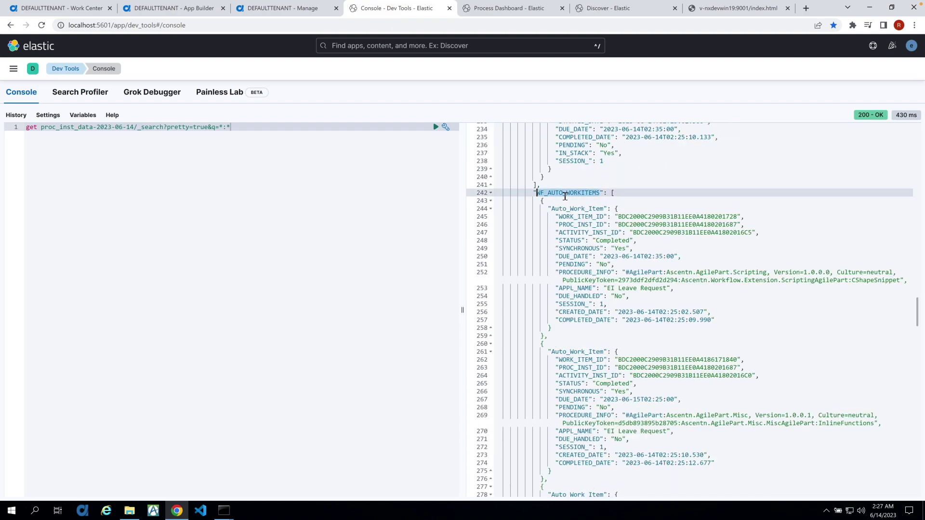
pyautogui.scroll(-5, 568, 302)
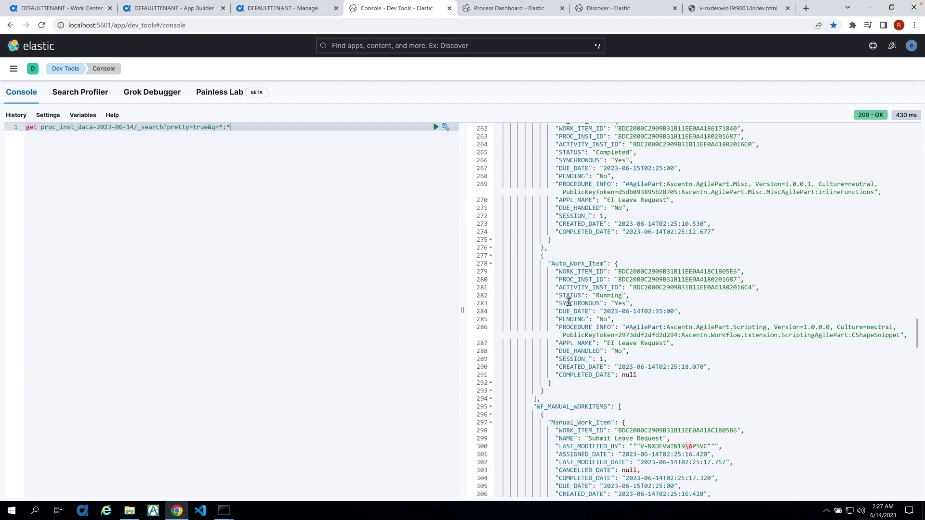
# - Examine the process fields, form fields, checklist answers and data source in the WF_PROCESS_AND_FORM_ATTRS section
pyautogui.scroll(-20, 569, 301)
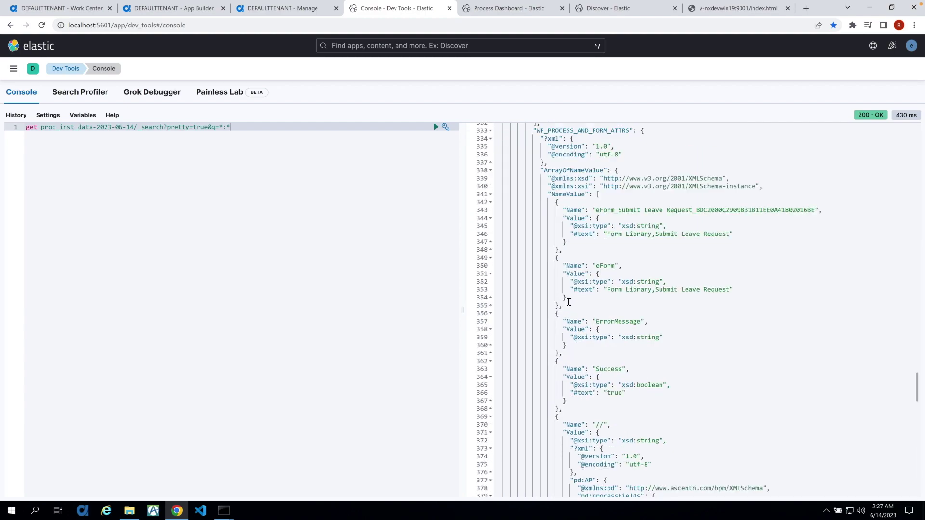
pyautogui.scroll(3, 569, 301)
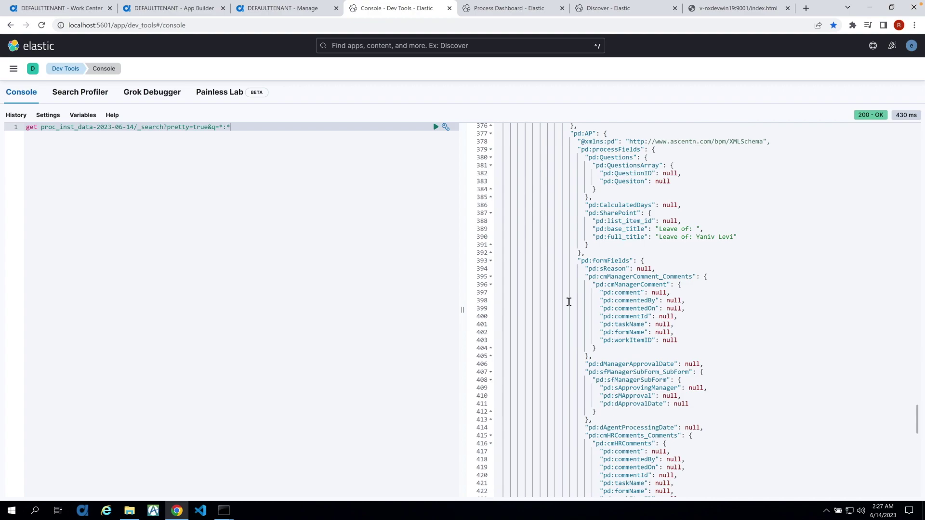
pyautogui.scroll(3, 569, 302)
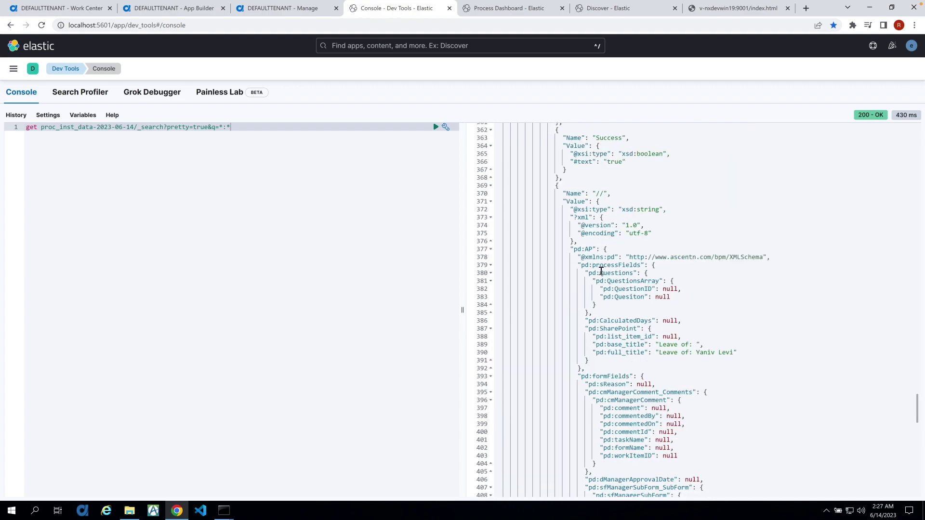
pyautogui.scroll(-12, 601, 271)
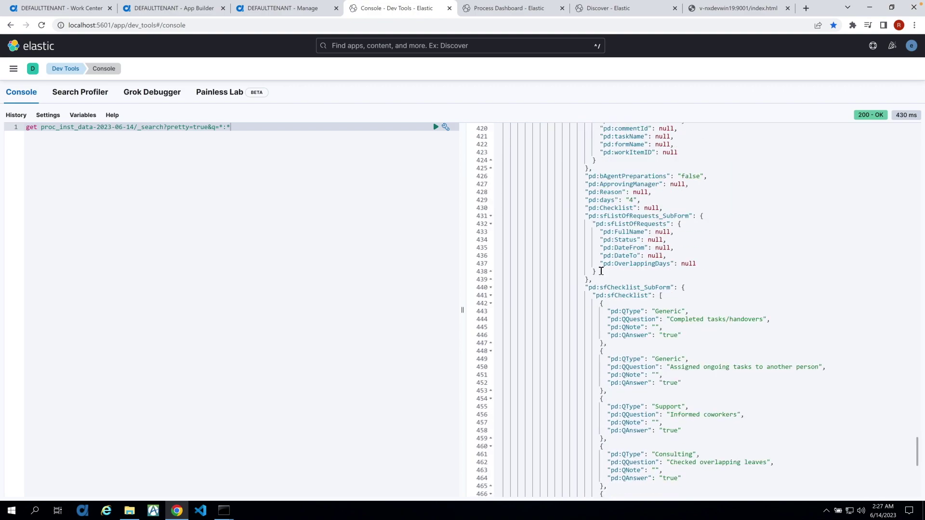
pyautogui.scroll(-1, 618, 265)
pyautogui.scroll(-4, 617, 264)
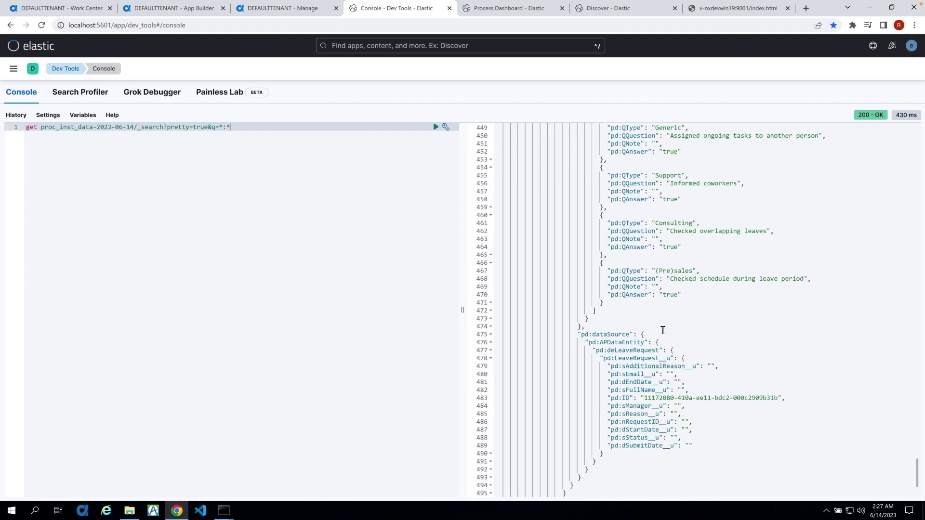
pyautogui.scroll(15, 663, 319)
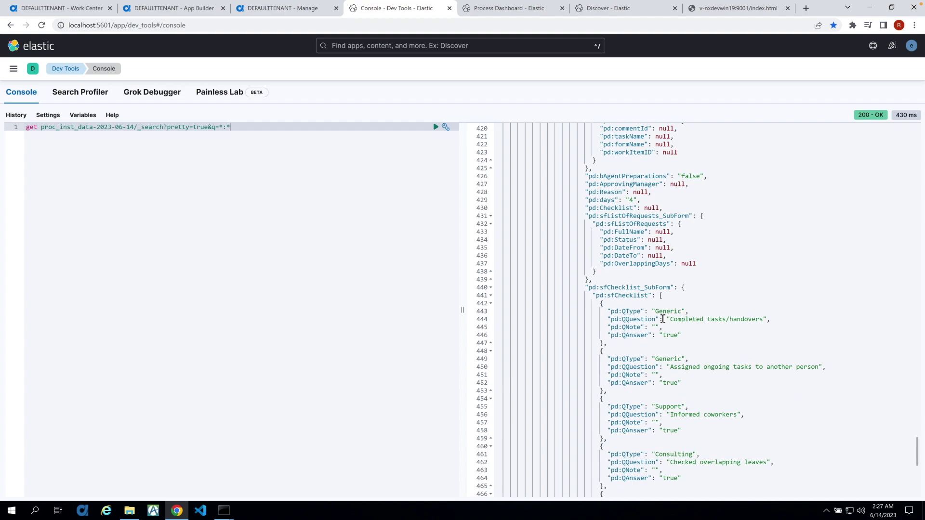
pyautogui.scroll(20, 663, 318)
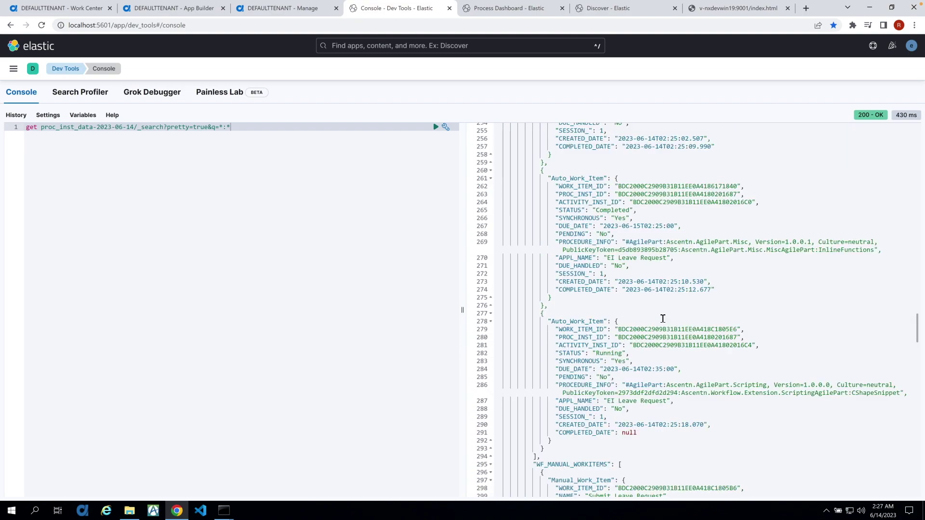
pyautogui.scroll(8, 663, 319)
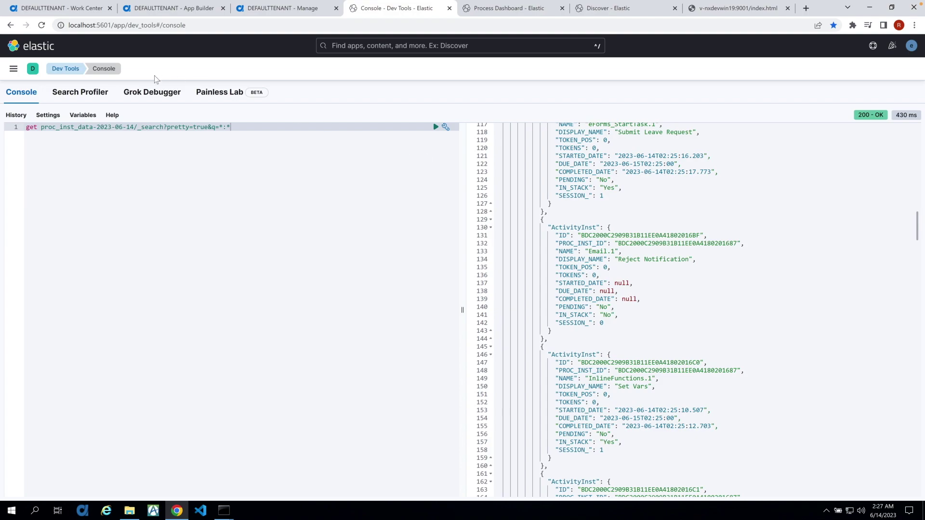
# - Open the Saint-Denis customer's record for editing in Order Management and review the contact details and order history
pyautogui.click(83, 10)
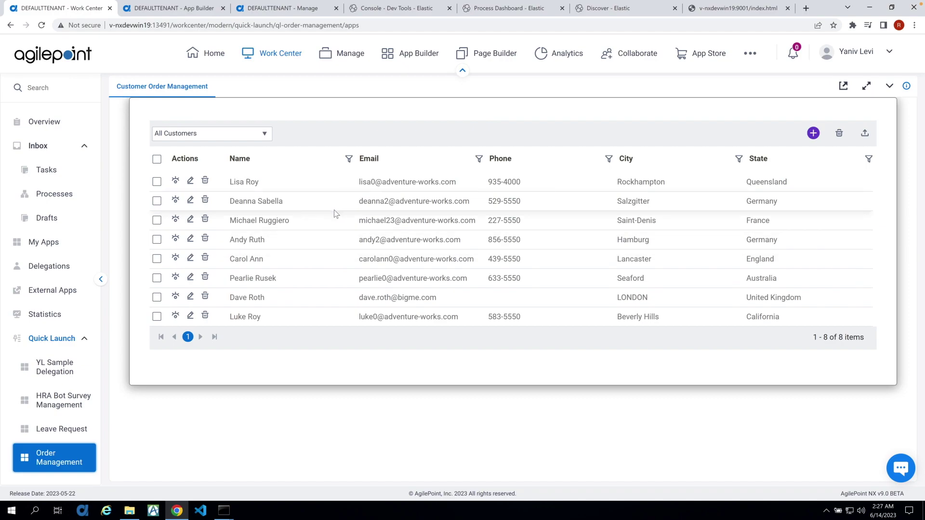
pyautogui.click(191, 221)
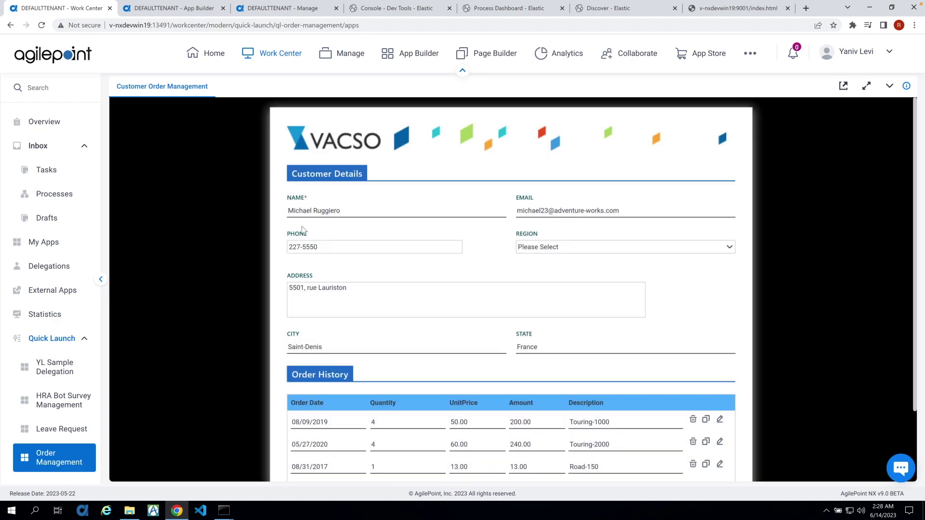
pyautogui.click(314, 247)
pyautogui.click(360, 288)
pyautogui.scroll(-3, 360, 289)
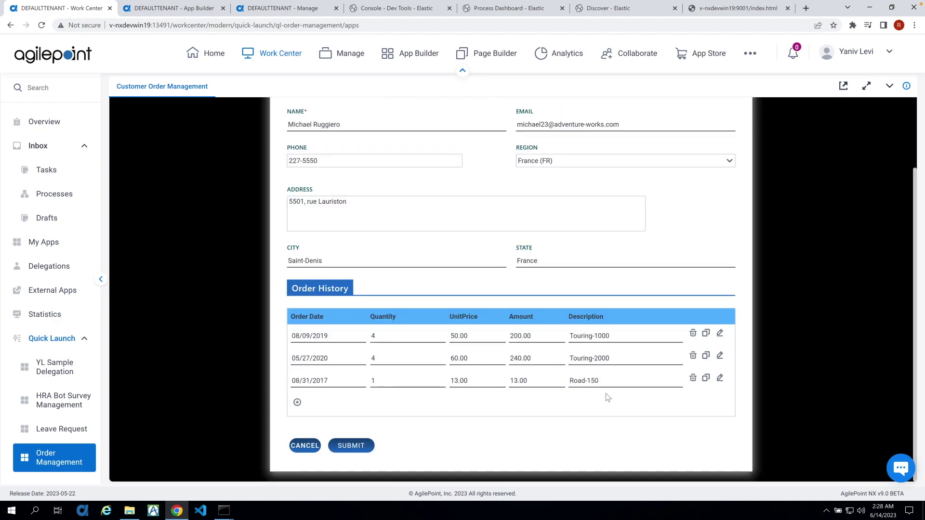
pyautogui.moveTo(605, 380); pyautogui.dragTo(556, 381)
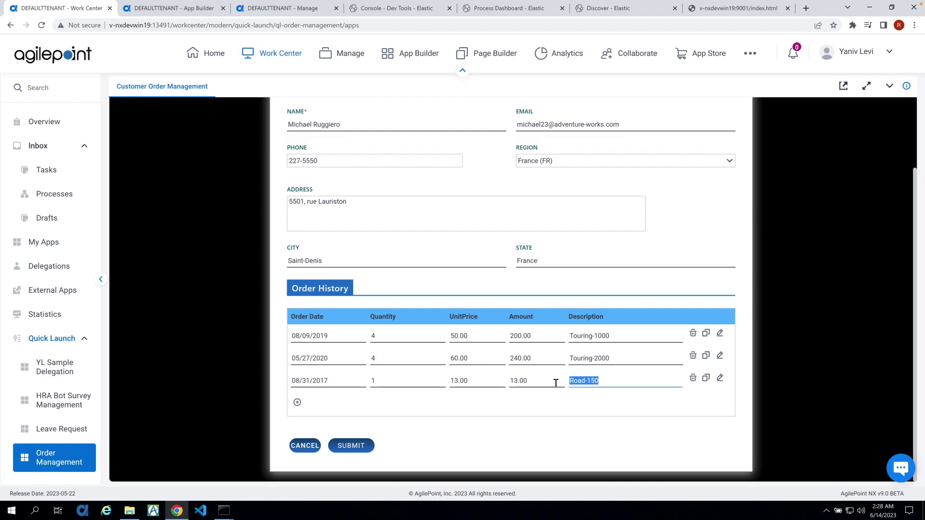
# - Add a new row to the customer's order history with the order date 06/14/2023
pyautogui.click(297, 402)
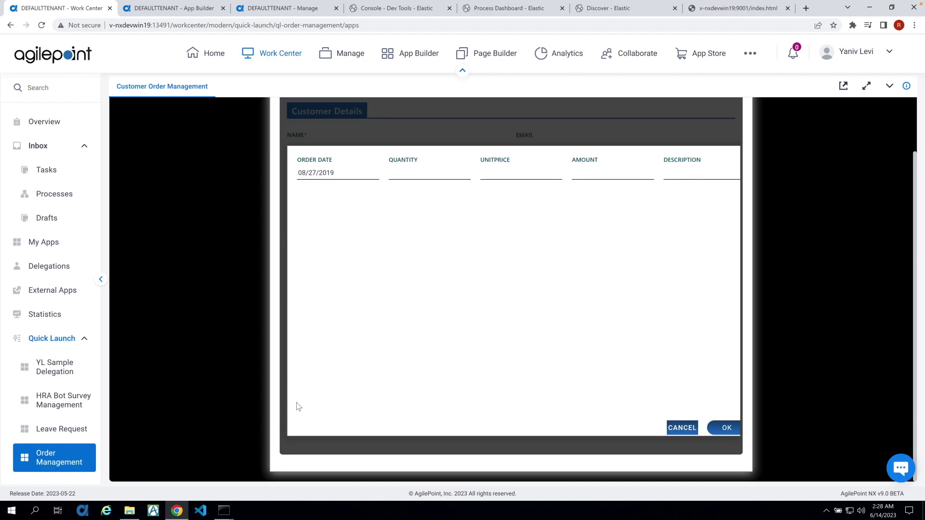
pyautogui.click(350, 170)
pyautogui.click(390, 190)
pyautogui.scroll(-3, 391, 352)
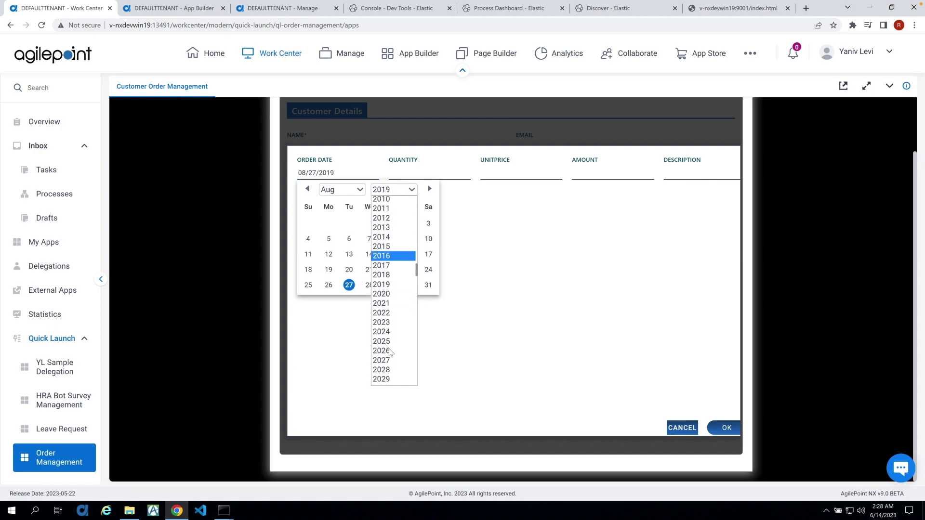
pyautogui.click(390, 318)
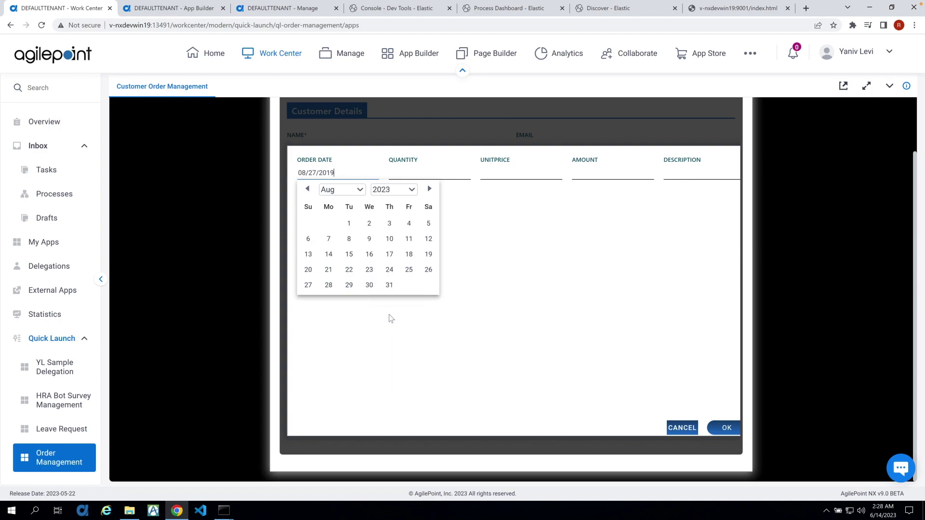
pyautogui.click(357, 190)
pyautogui.click(345, 248)
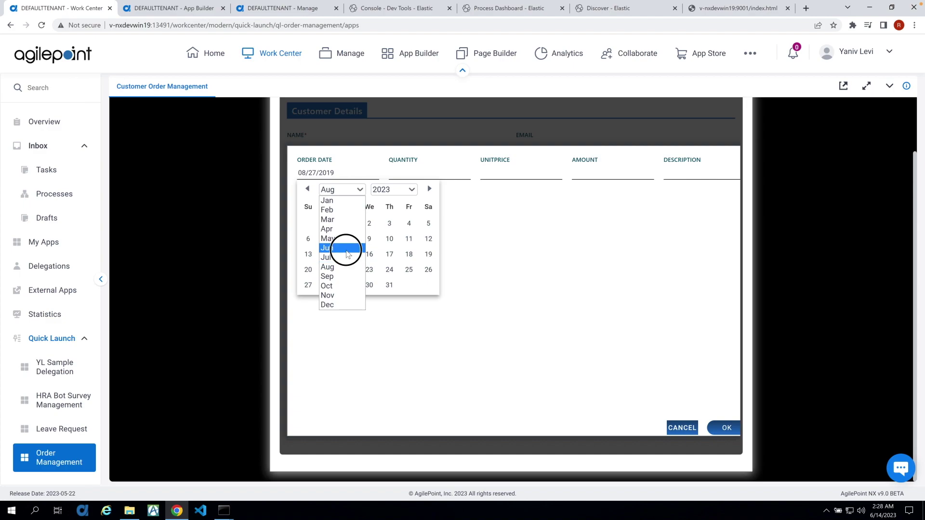
pyautogui.click(368, 254)
# - Complete the new order with quantity 1000, unit price 10, amount 10,000 and description Road-150, and submit the customer's record
pyautogui.click(428, 174)
pyautogui.write('1000')
pyautogui.click(497, 176)
pyautogui.write('10')
pyautogui.click(583, 178)
pyautogui.write('10,')
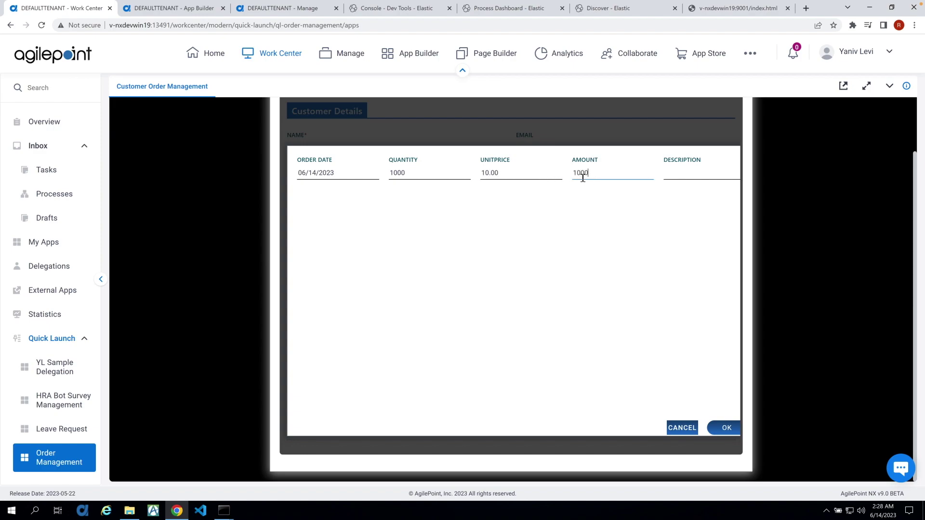
pyautogui.write('000')
pyautogui.click(677, 171)
pyautogui.write('Road-150')
pyautogui.click(723, 428)
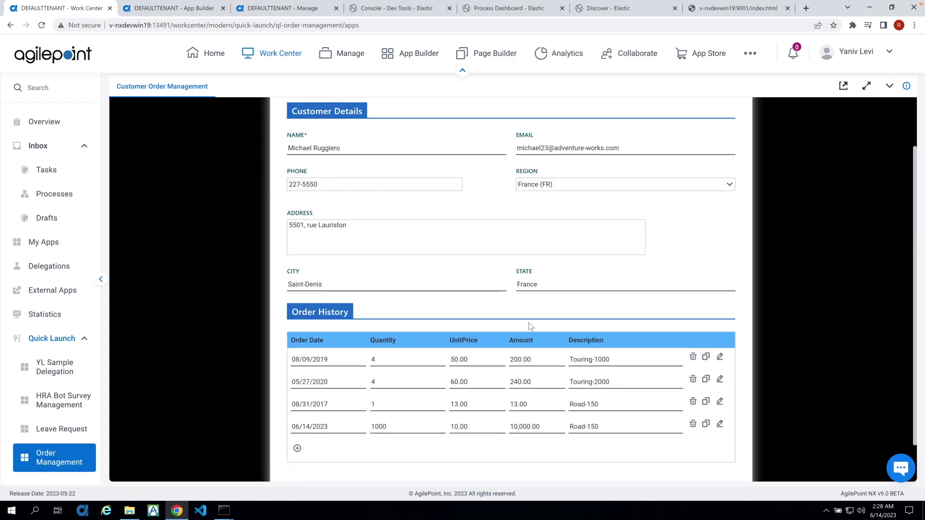
pyautogui.scroll(-1, 531, 327)
pyautogui.click(354, 450)
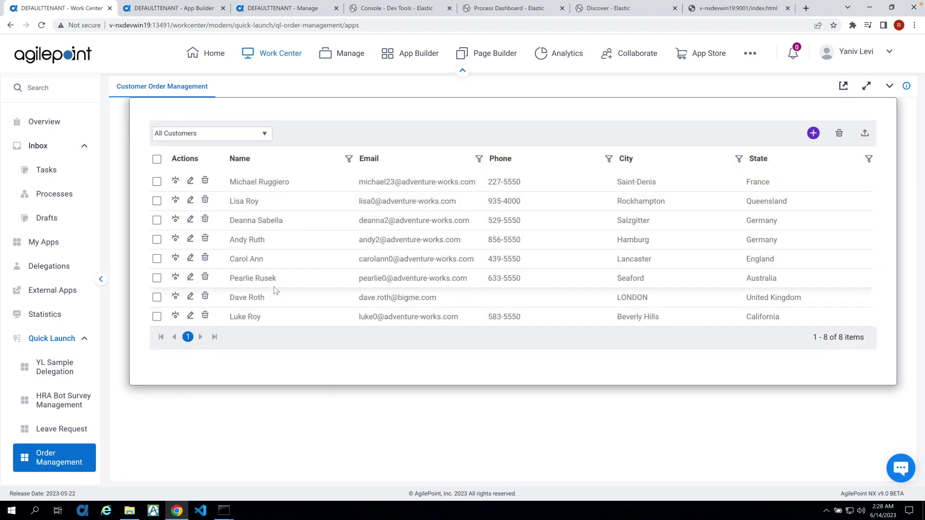
# - Edit the Lancaster customer's record, change the next-to-last digit of the phone number to 4, and submit the record
pyautogui.click(189, 259)
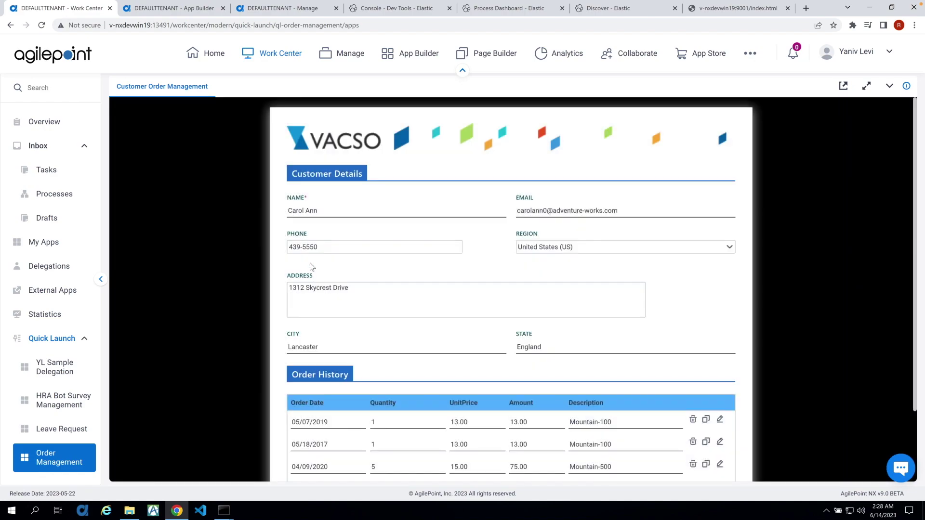
pyautogui.click(312, 248)
pyautogui.hotkey('ctrl', 'a')
pyautogui.click(313, 249)
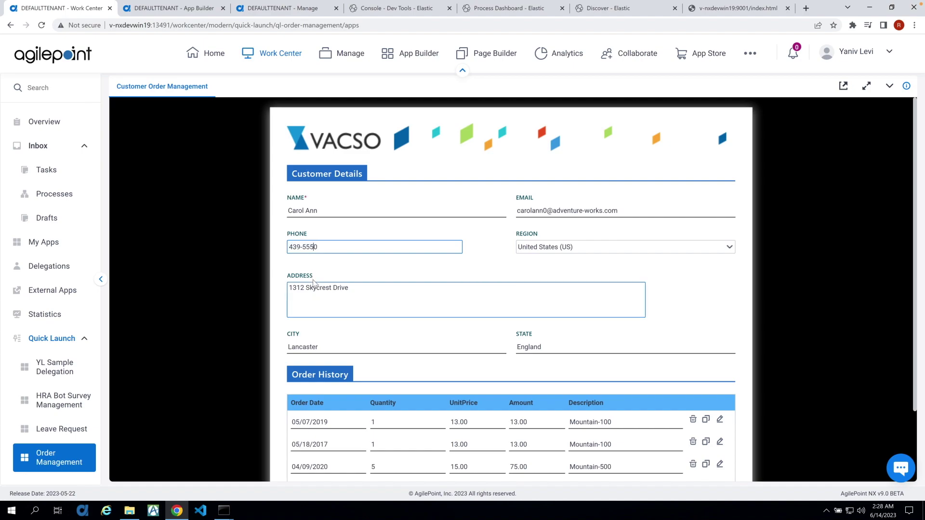
pyautogui.press('BackSpace')
pyautogui.write('4')
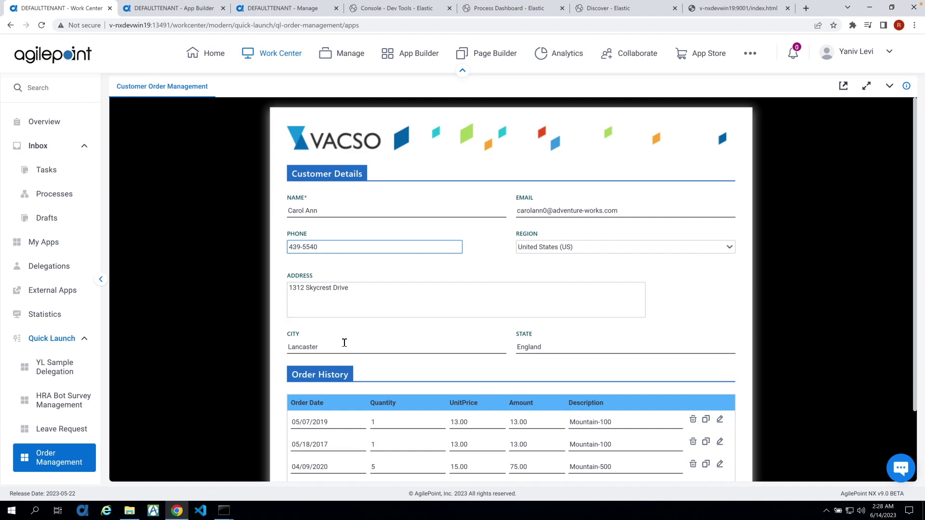
pyautogui.scroll(-2, 426, 346)
pyautogui.click(364, 455)
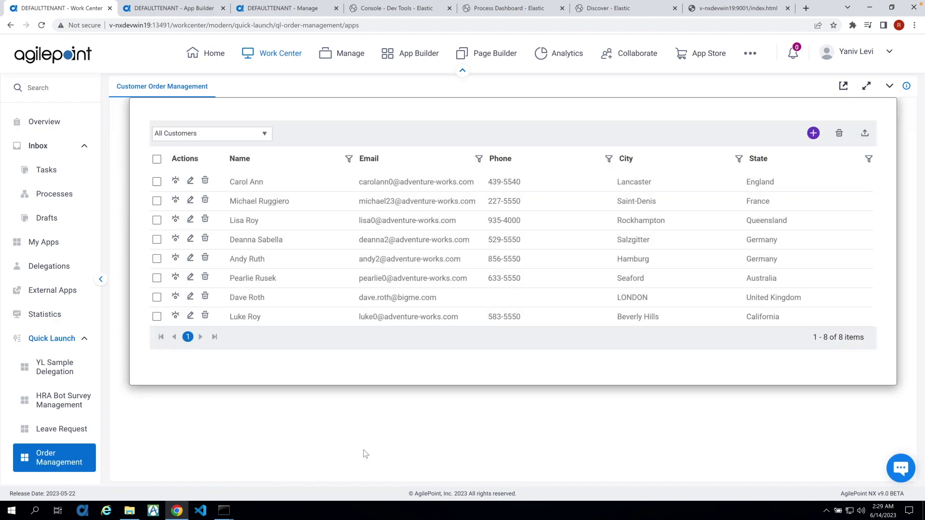
# - Approve the Personal Leave request for 06/19/2023 to 06/22/2023 from its Manager Approval task in the inbox, and close the task
pyautogui.click(43, 176)
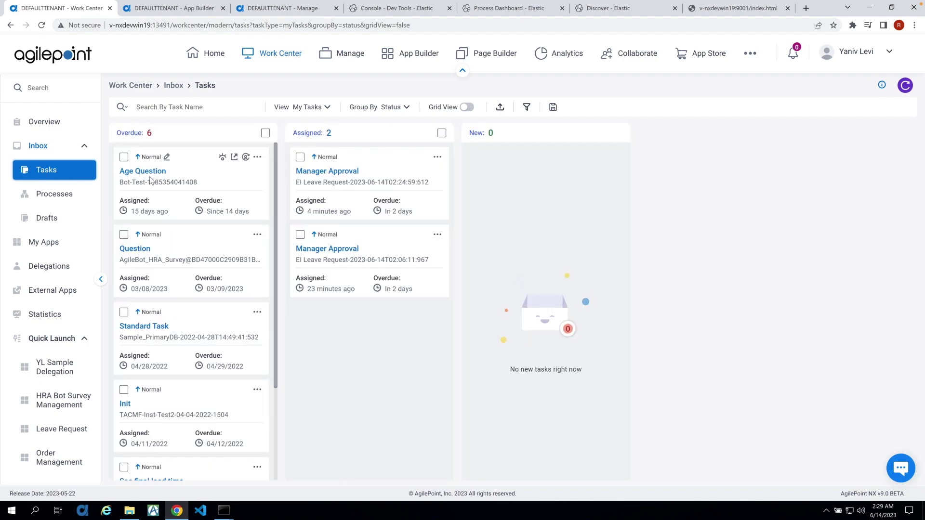
pyautogui.click(313, 173)
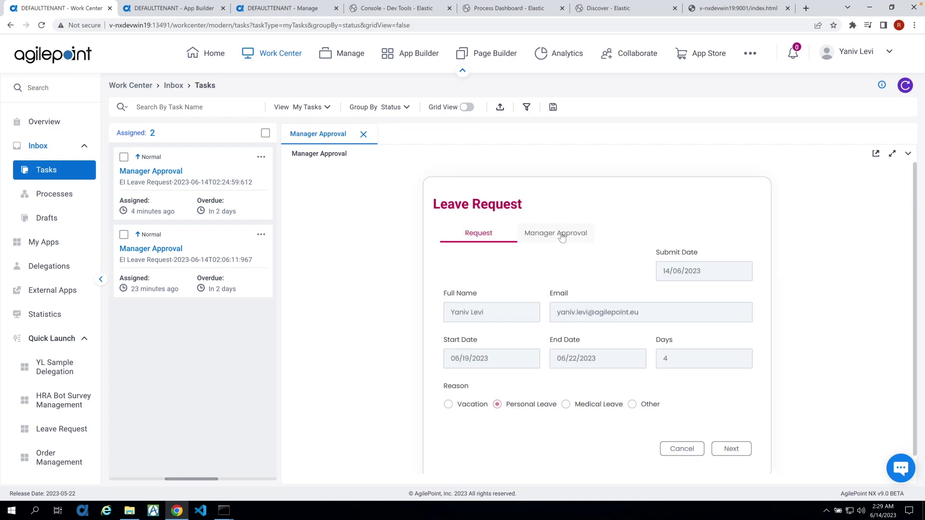
pyautogui.click(561, 235)
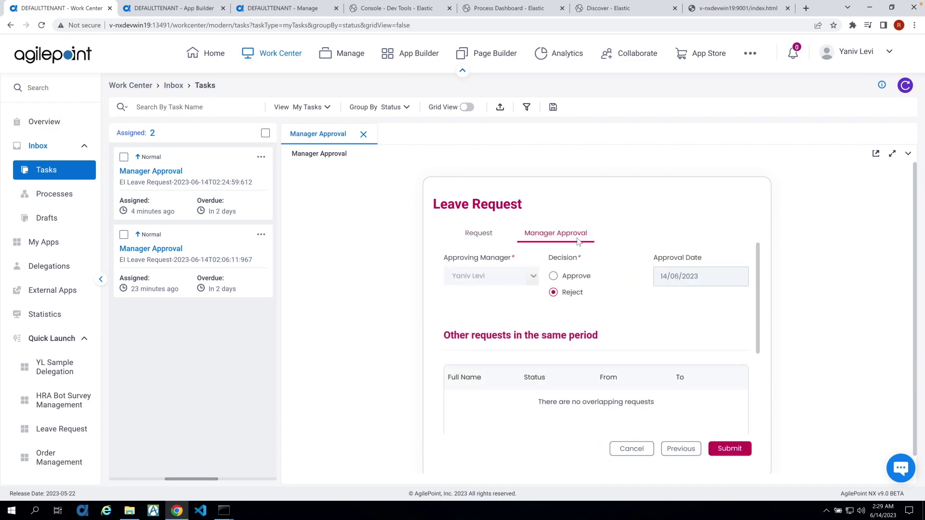
pyautogui.click(570, 275)
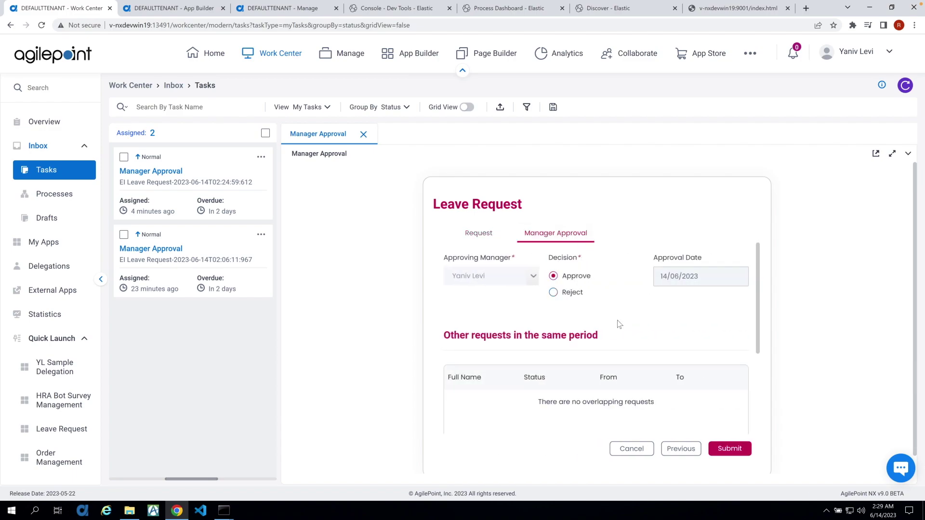
pyautogui.click(729, 449)
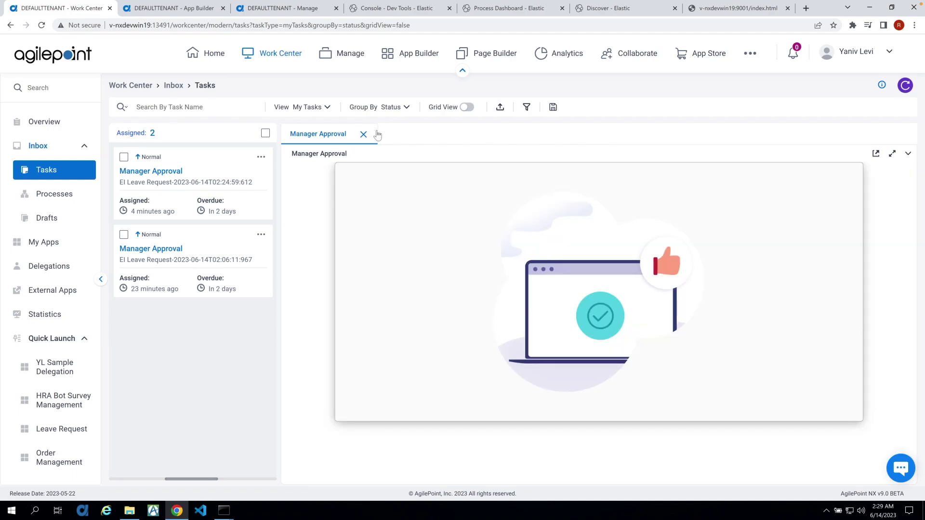
pyautogui.click(363, 134)
# - Approve the leave request with reason Other for 06/26/2023 to 06/28/2023 in the second Manager Approval task, and close the task
pyautogui.click(332, 249)
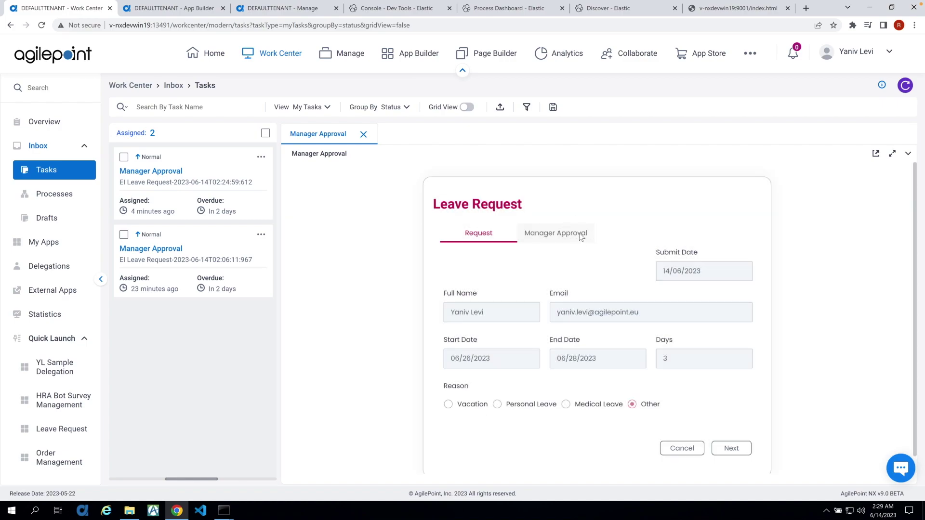
pyautogui.click(580, 236)
pyautogui.click(577, 279)
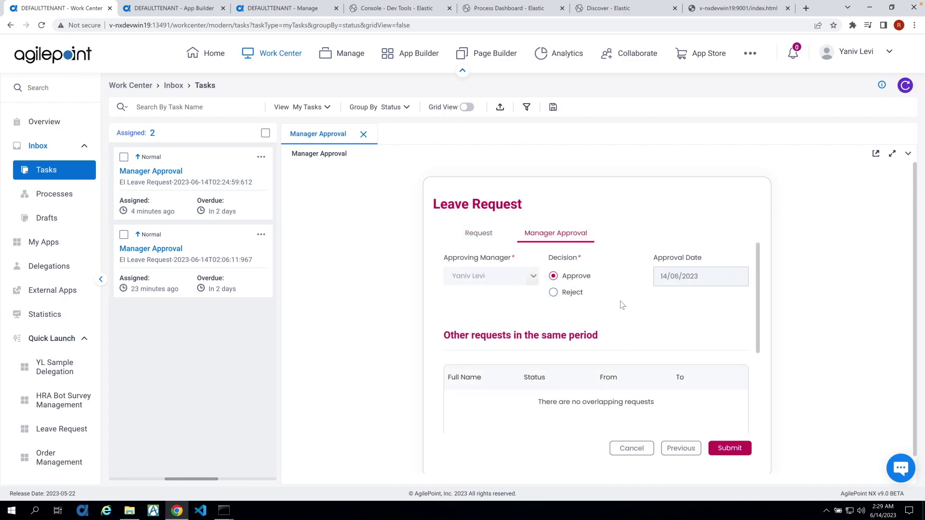
pyautogui.click(733, 450)
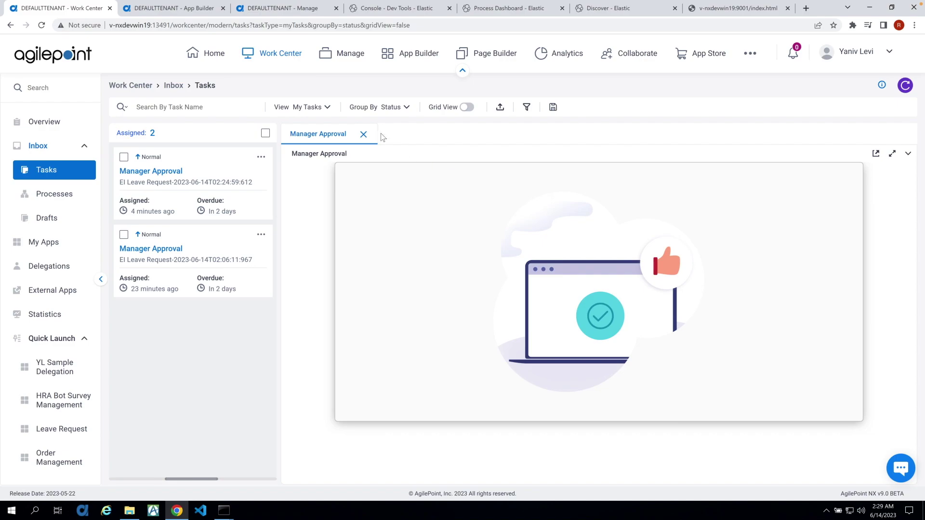
pyautogui.click(365, 135)
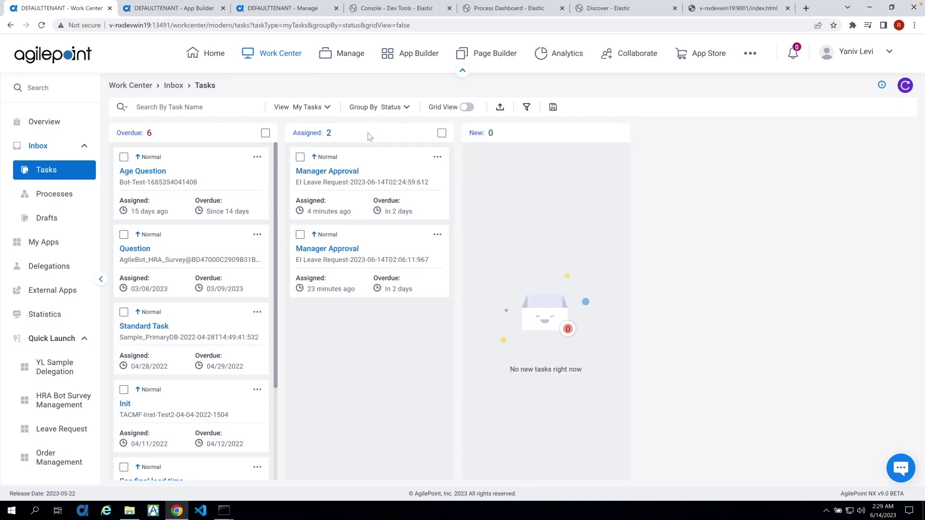
# - Switch to the Elastic Dev Tools console, rerun the proc_inst_data-2023-06-14 search, and compare the hit total before and after
pyautogui.click(386, 9)
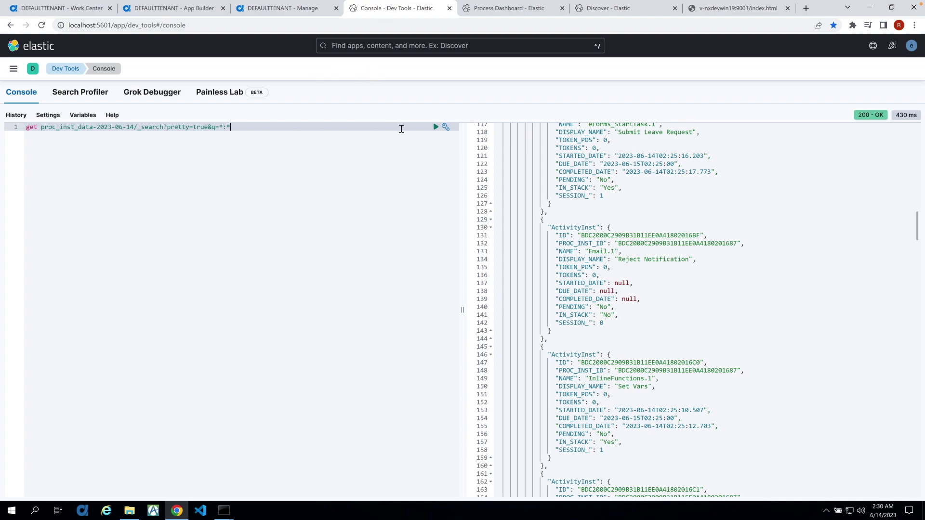
pyautogui.scroll(15, 591, 198)
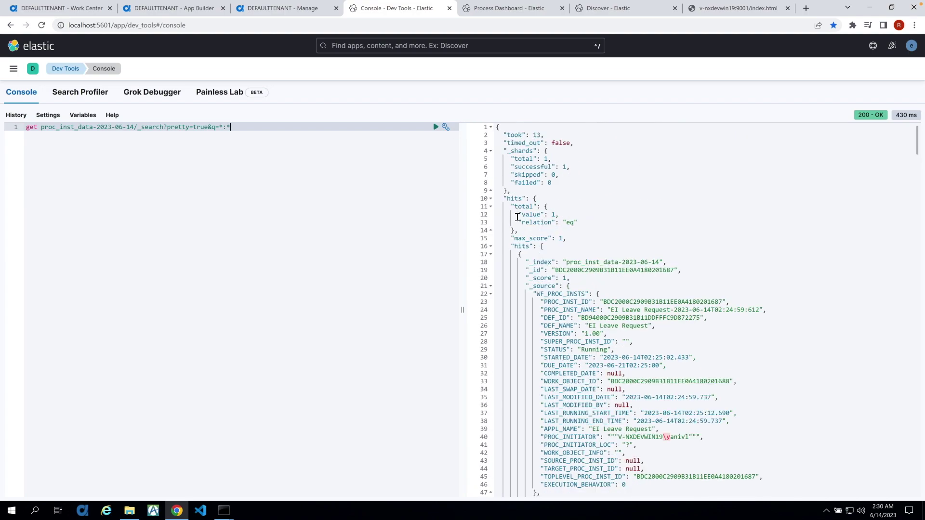
pyautogui.moveTo(517, 215); pyautogui.dragTo(584, 216)
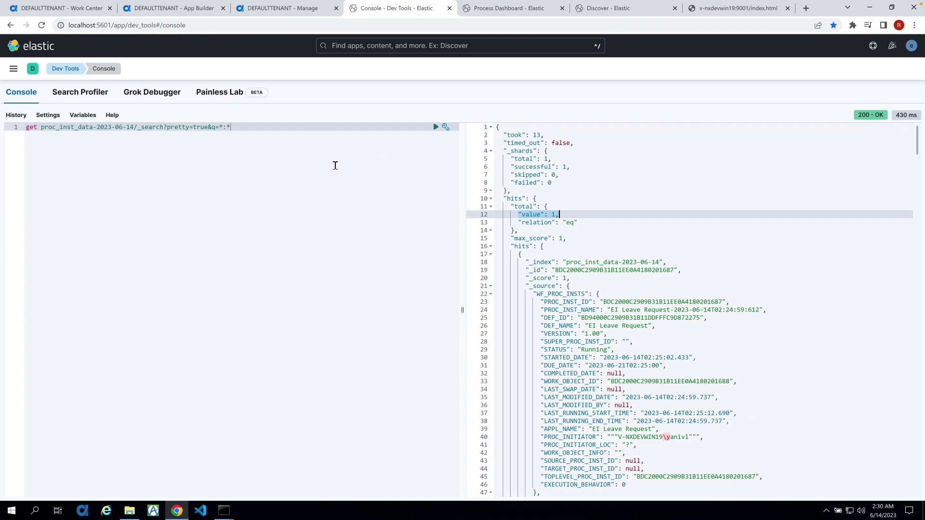
pyautogui.click(436, 128)
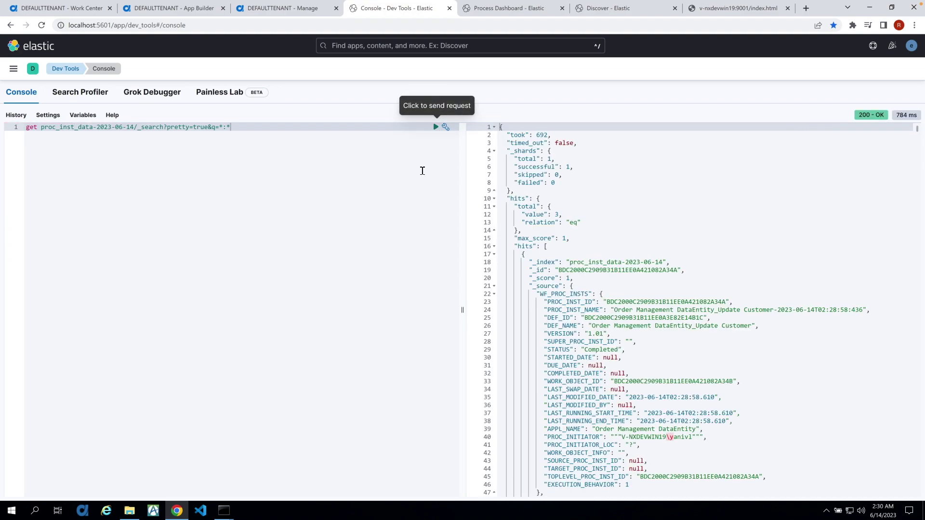
pyautogui.moveTo(561, 215); pyautogui.dragTo(525, 219)
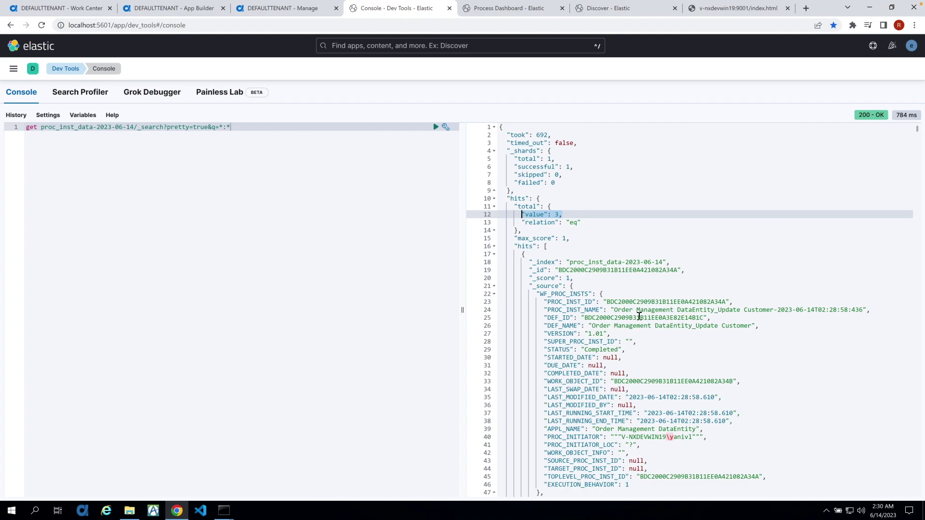
# - Examine the Update Customer document's order data and the leave request document's activity instances in the new response
pyautogui.scroll(-5, 638, 317)
pyautogui.scroll(-6, 639, 317)
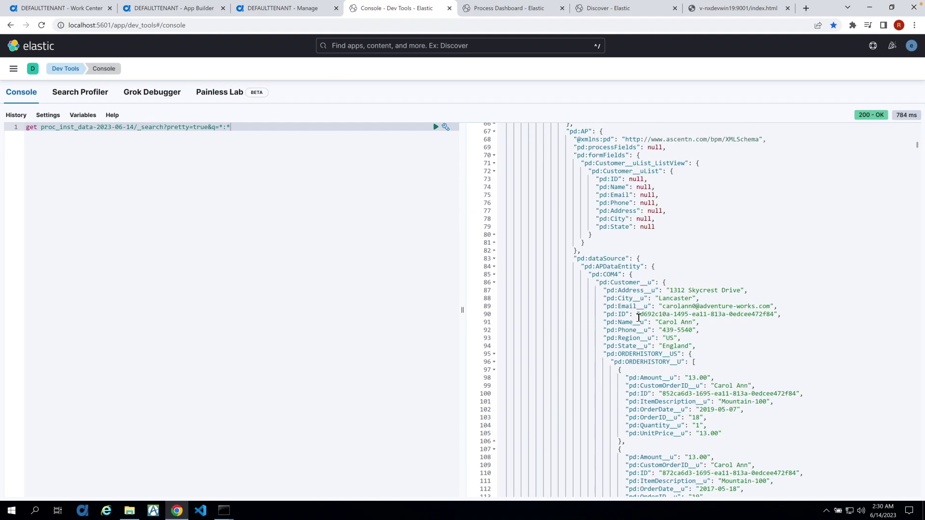
pyautogui.scroll(-10, 689, 294)
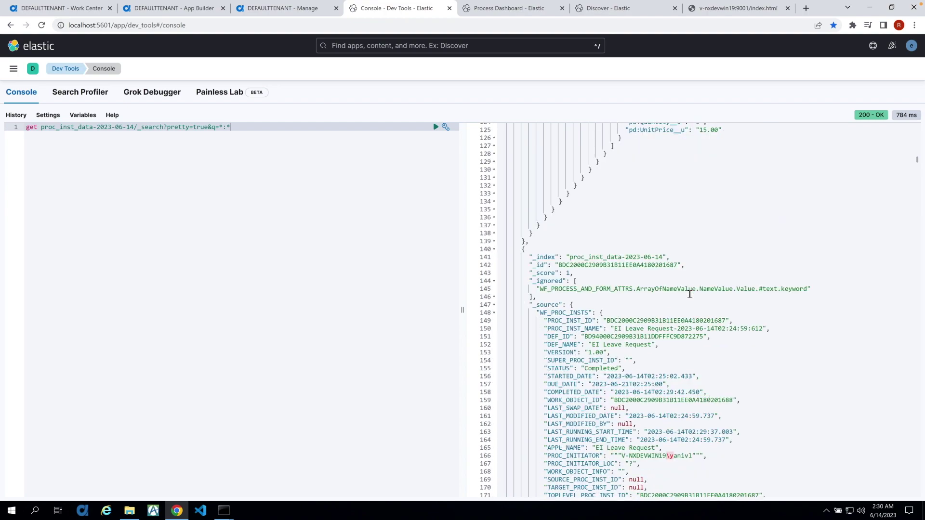
pyautogui.scroll(-15, 690, 294)
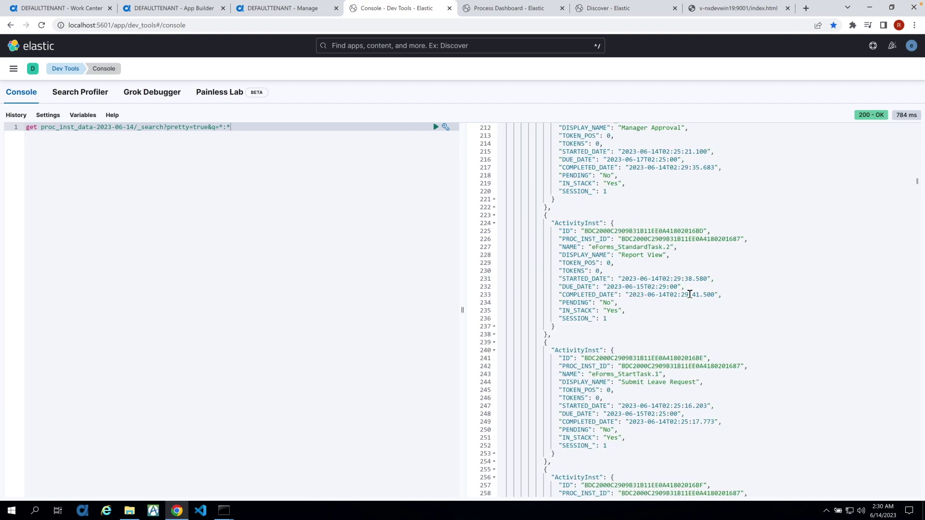
pyautogui.scroll(-20, 690, 294)
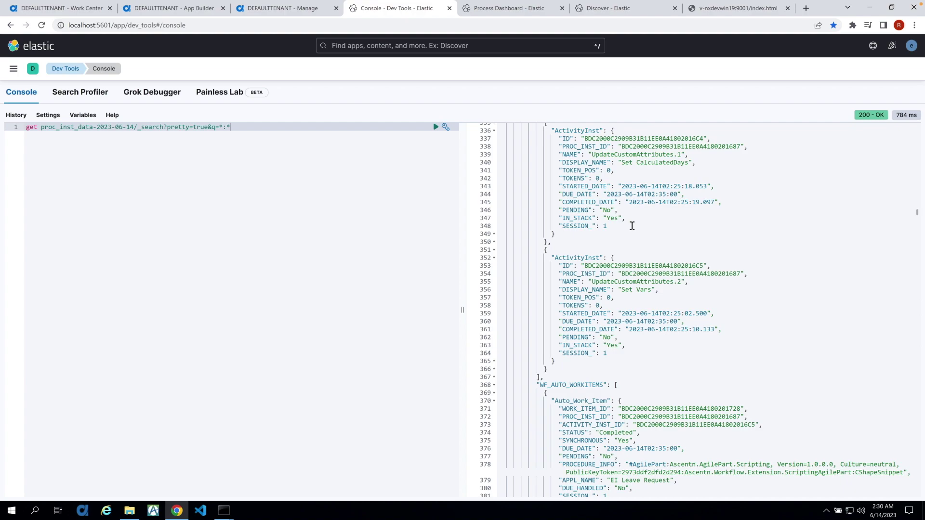
# - Examine the leave request's WF_PROCESS_AND_FORM_ATTRS section through to the email, dates, reason and status in its data source
pyautogui.scroll(-12, 625, 290)
pyautogui.scroll(-20, 625, 291)
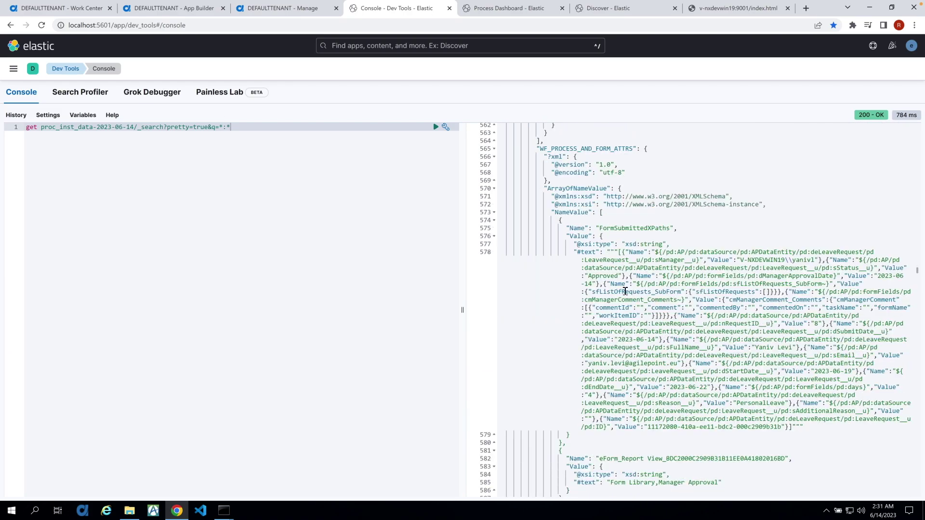
pyautogui.scroll(-6, 625, 292)
pyautogui.scroll(-15, 625, 299)
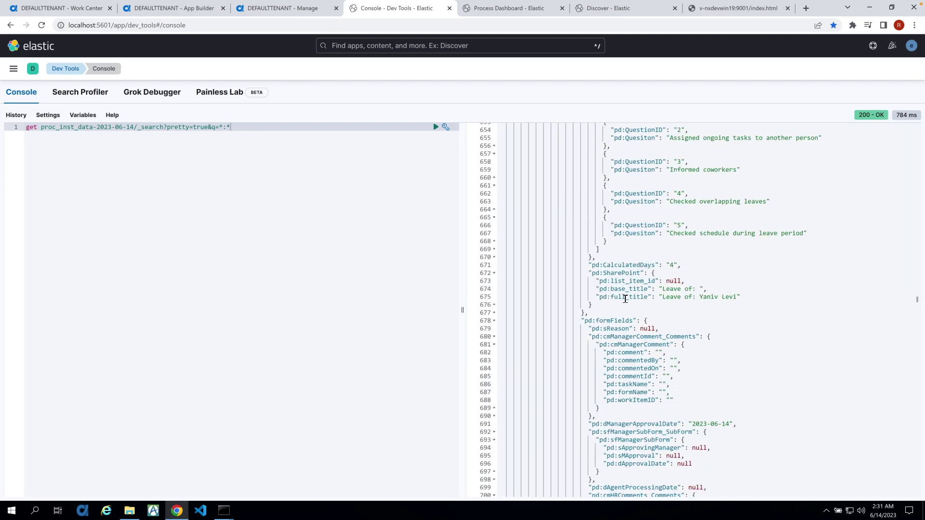
pyautogui.scroll(-8, 625, 299)
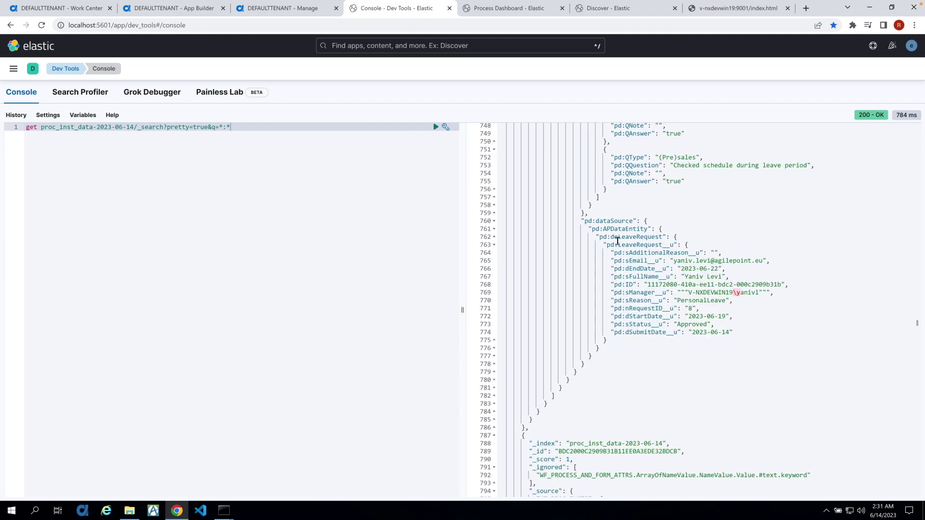
pyautogui.moveTo(681, 261); pyautogui.dragTo(694, 326)
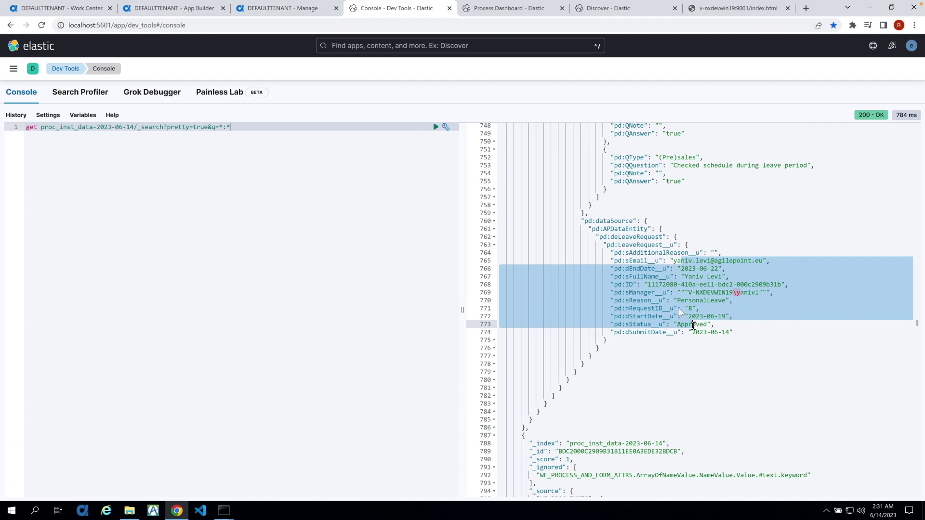
# - Switch to the Process Dashboard in Elastic and refresh its data for Today
pyautogui.click(514, 12)
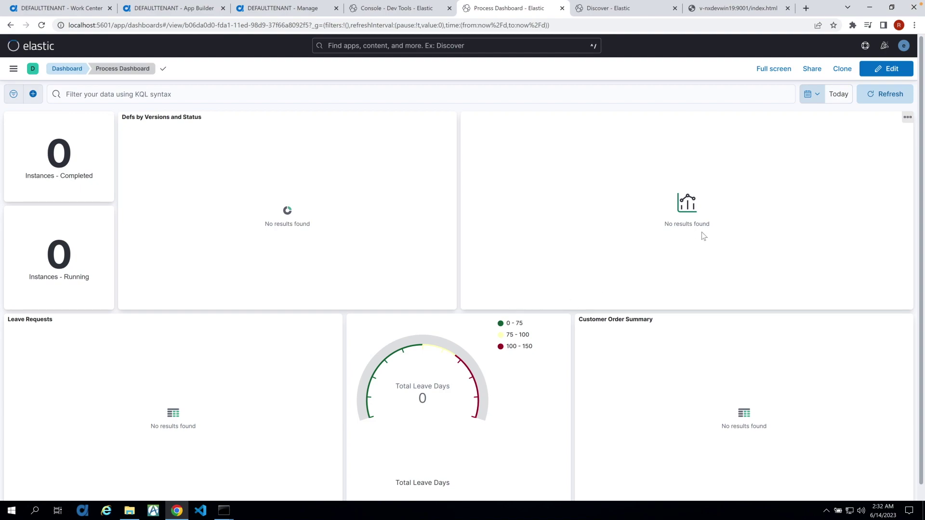
pyautogui.click(889, 97)
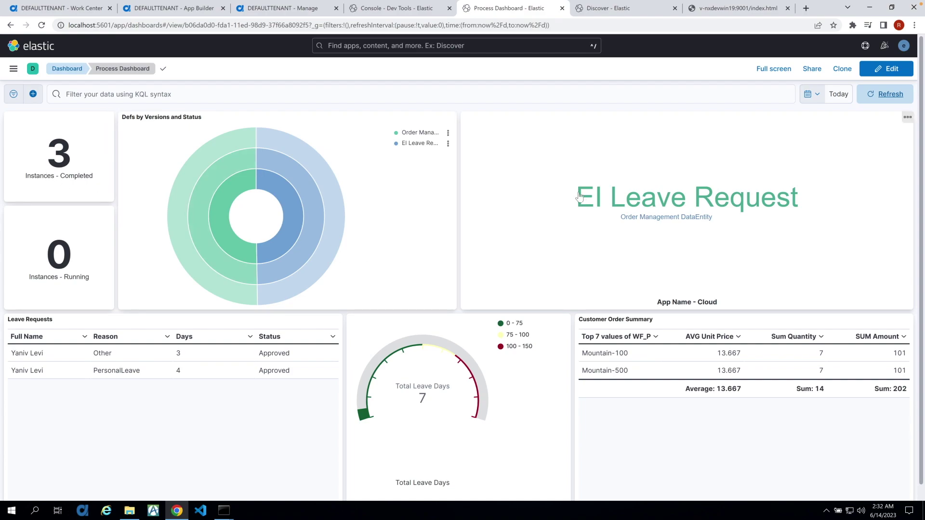
# - Examine the Process Dashboard's charts for Today, and set the dashboard's time range to Last 1 year
pyautogui.moveTo(232, 173)
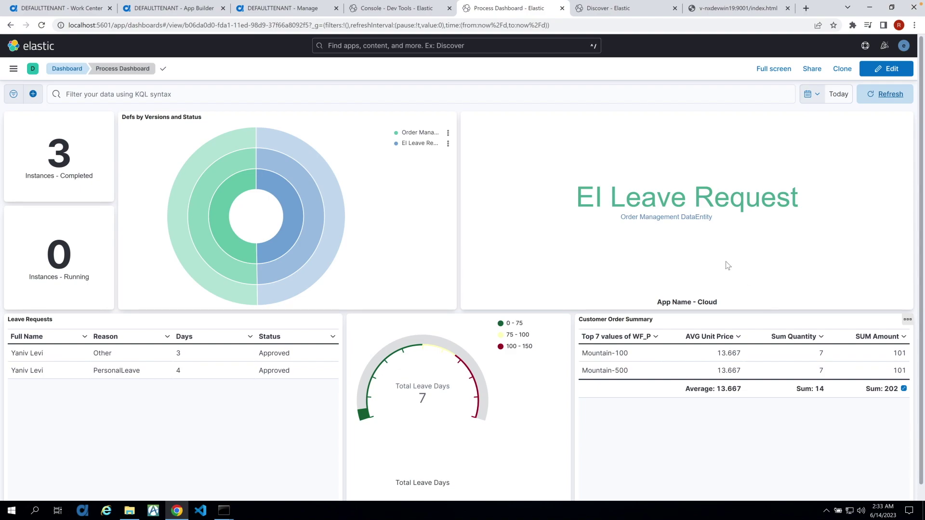
pyautogui.click(816, 93)
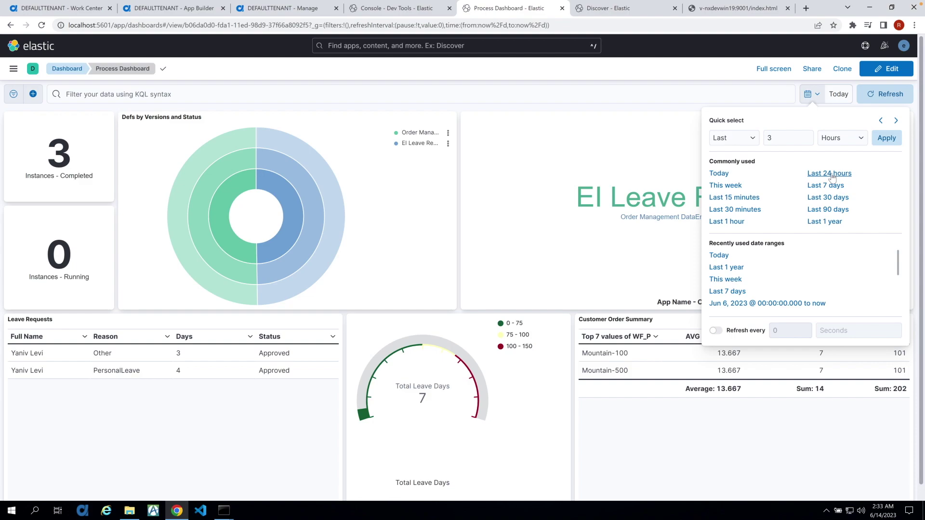
pyautogui.click(832, 222)
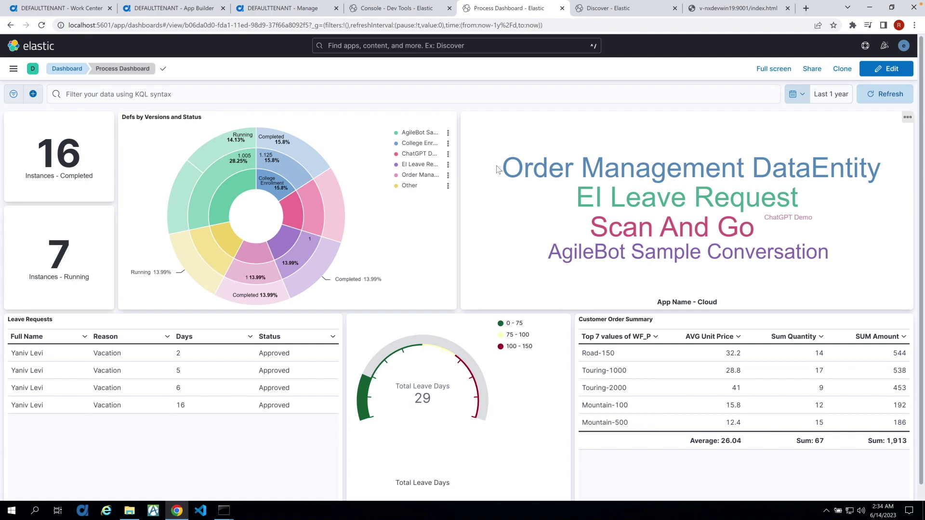
# - Switch to Discover and set the time range of the Proc_Inst_Data* data view to Last 1 year
pyautogui.click(620, 13)
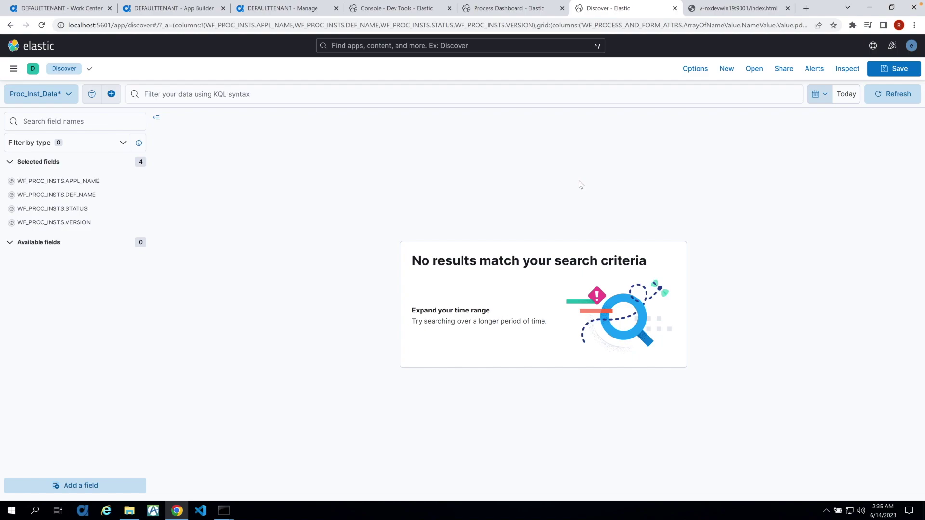
pyautogui.click(409, 8)
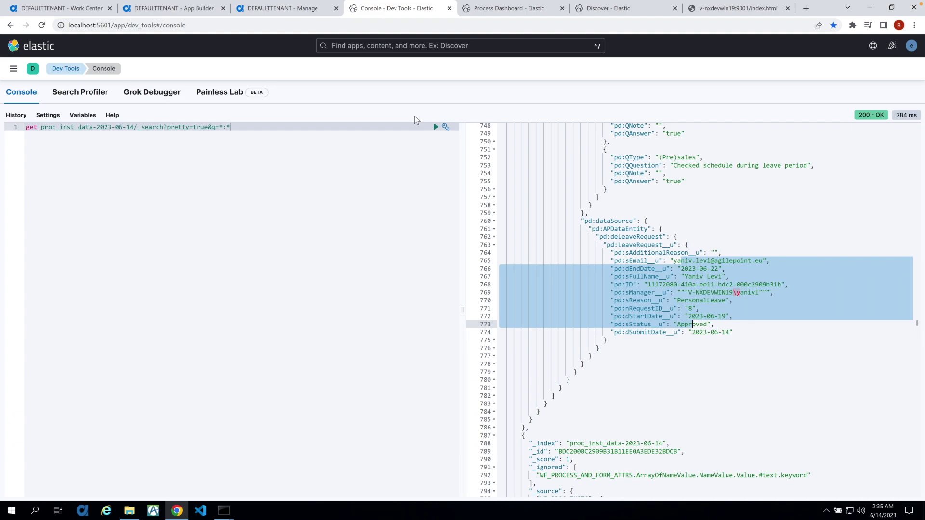
pyautogui.click(601, 11)
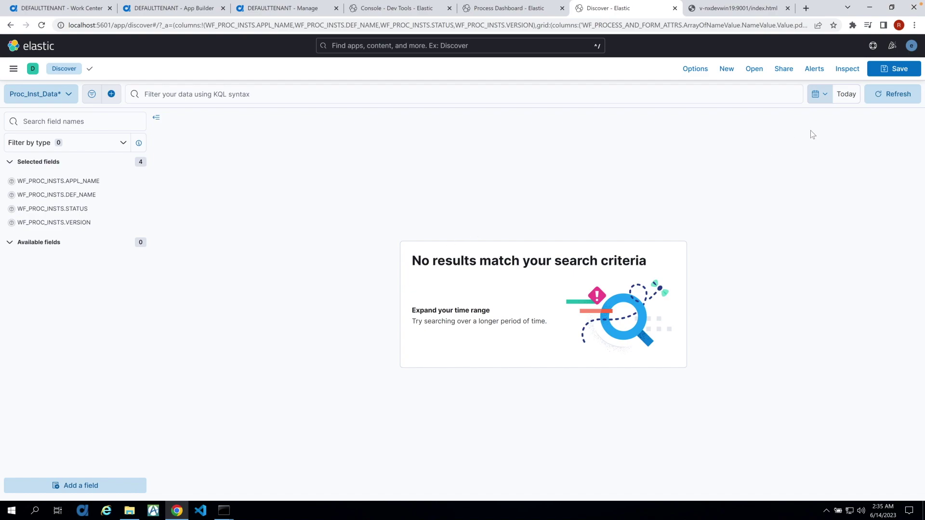
pyautogui.click(825, 95)
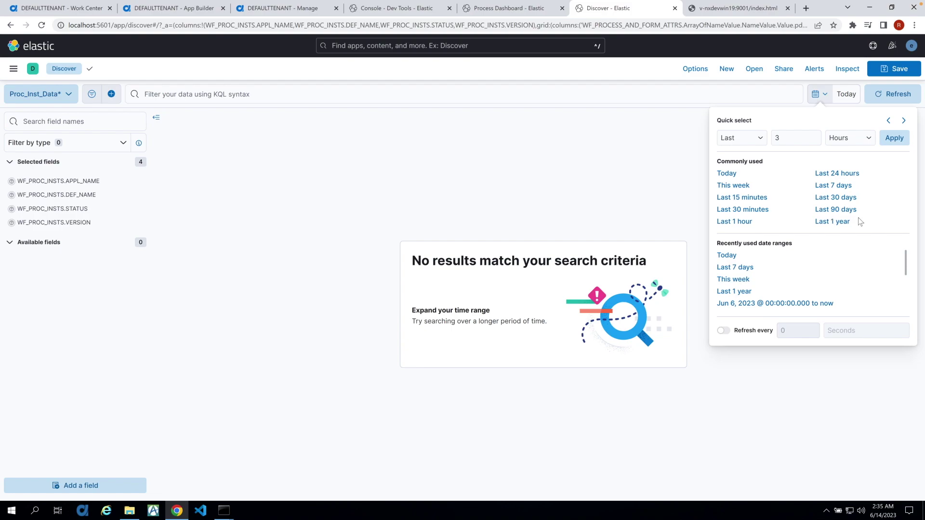
pyautogui.click(842, 223)
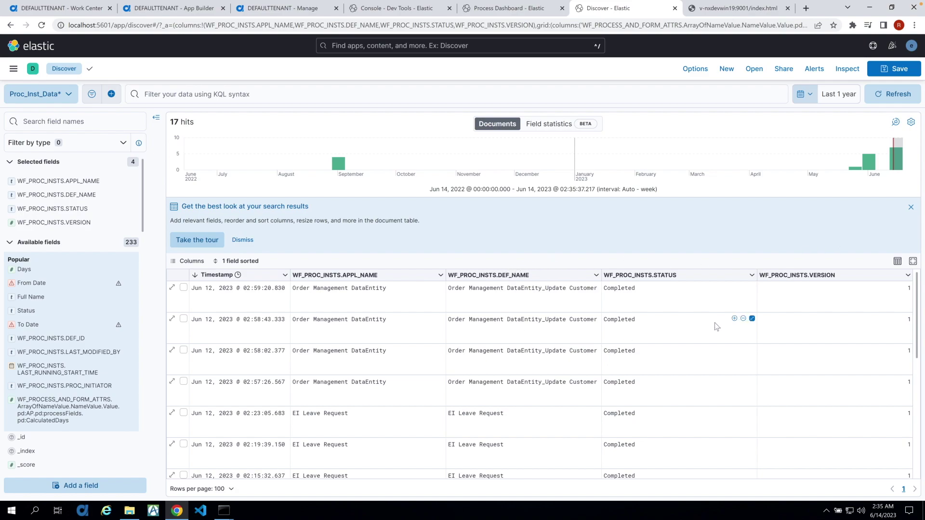
# - Review the listed process instance documents down to the oldest ones and open the list of data views
pyautogui.scroll(-2, 655, 348)
pyautogui.scroll(-6, 655, 348)
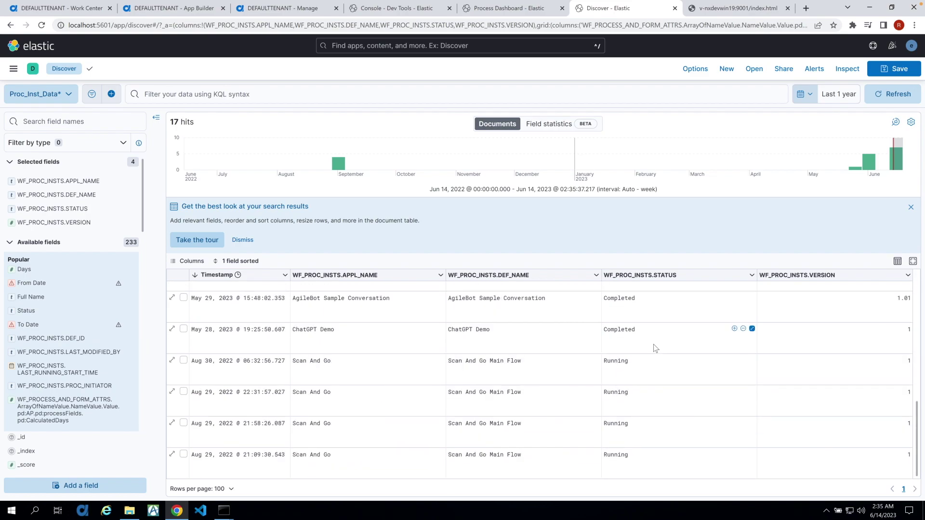
pyautogui.click(69, 94)
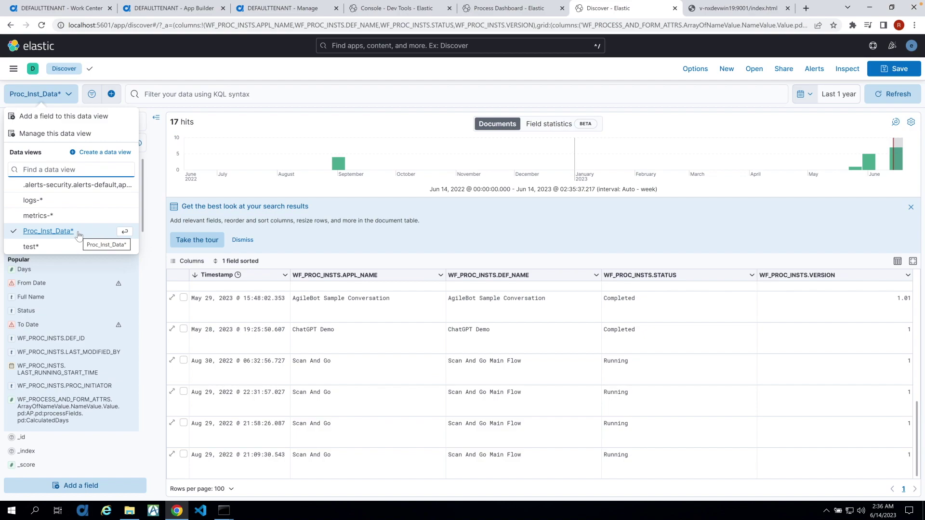
# - In the Dev Tools console, change the searched index to proc_inst_data-2023-06-*, send the request and check the hit total
pyautogui.click(420, 8)
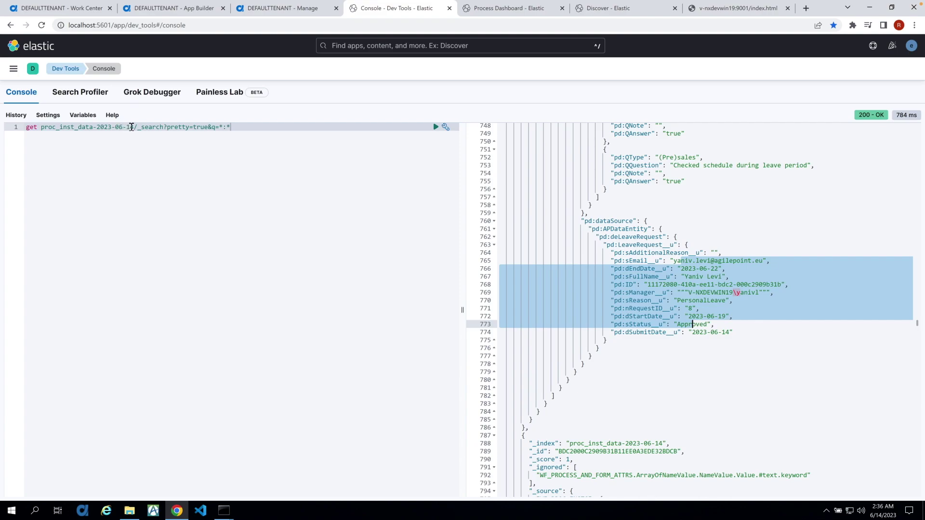
pyautogui.click(131, 126)
pyautogui.press('BackSpace')
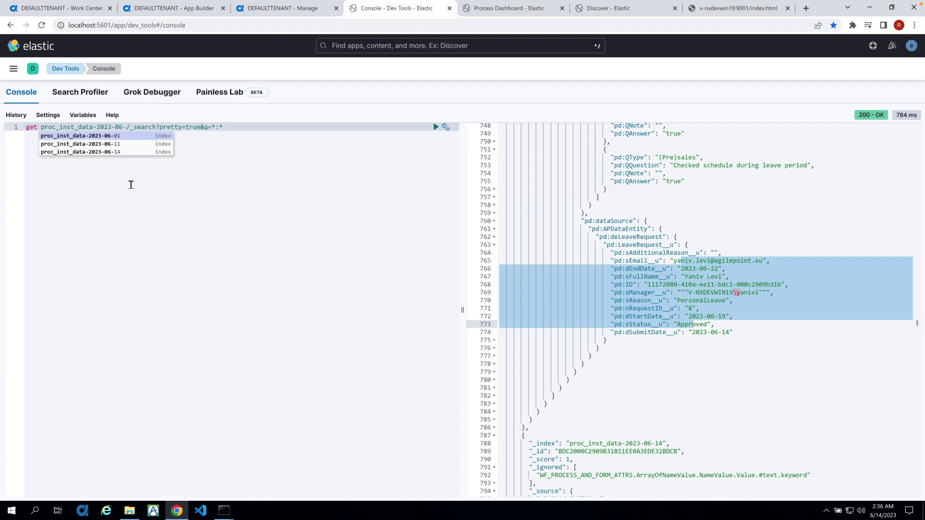
pyautogui.write('*')
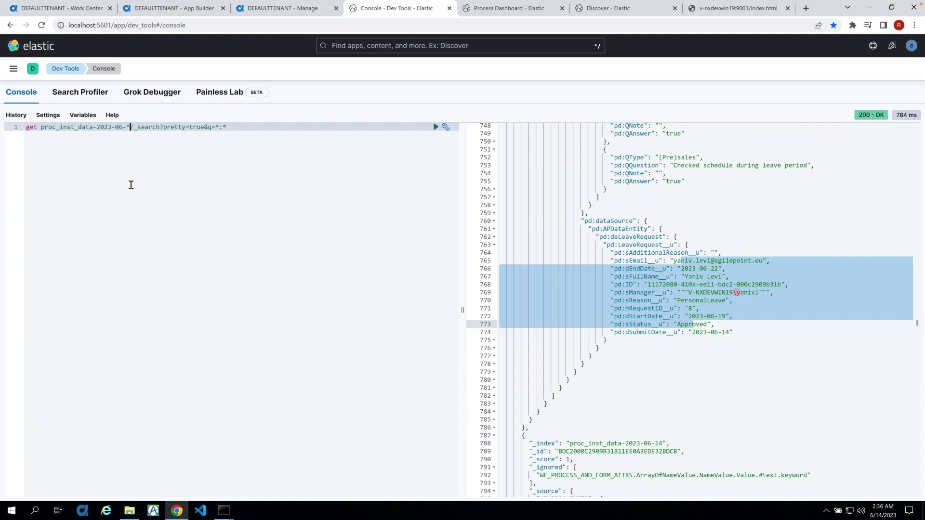
pyautogui.click(437, 128)
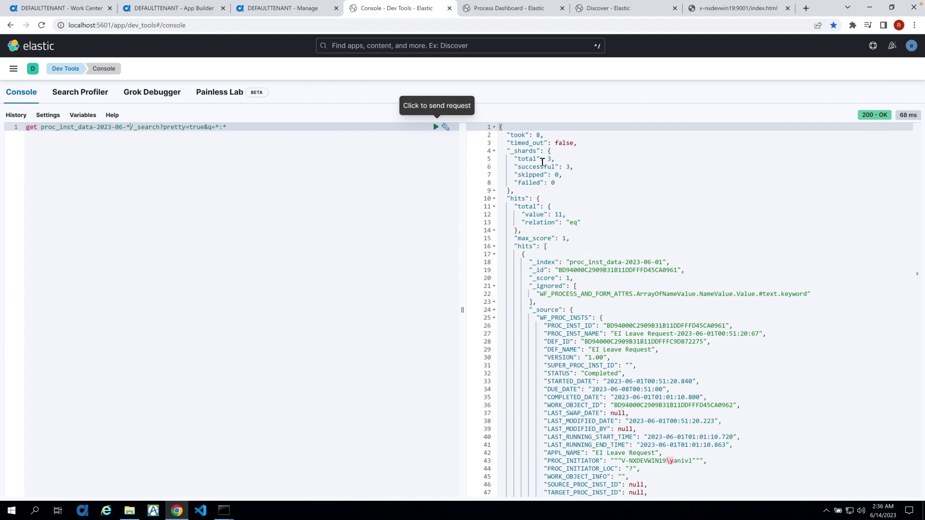
pyautogui.moveTo(523, 214); pyautogui.dragTo(583, 213)
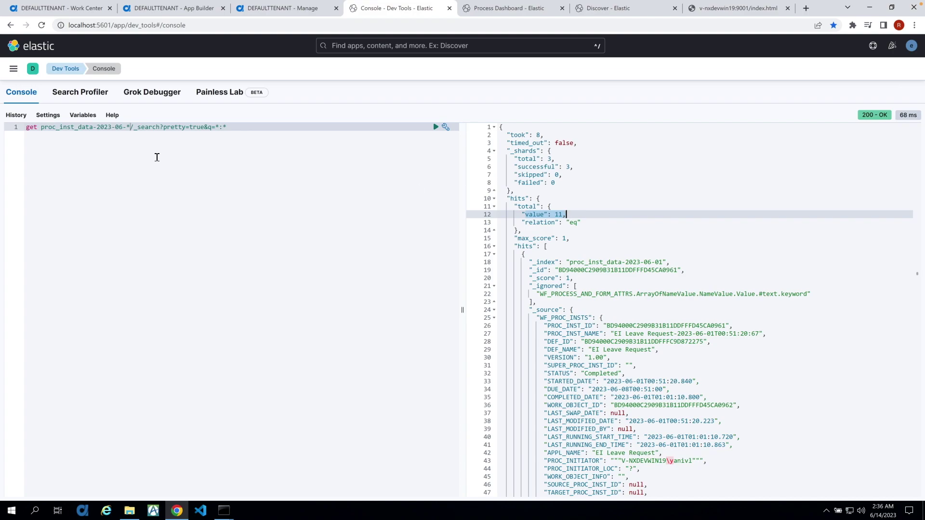
# - Widen the searched index to proc_inst_data-2023-*, send the request and check the hit total
pyautogui.moveTo(126, 129); pyautogui.dragTo(116, 129)
pyautogui.press('BackSpace')
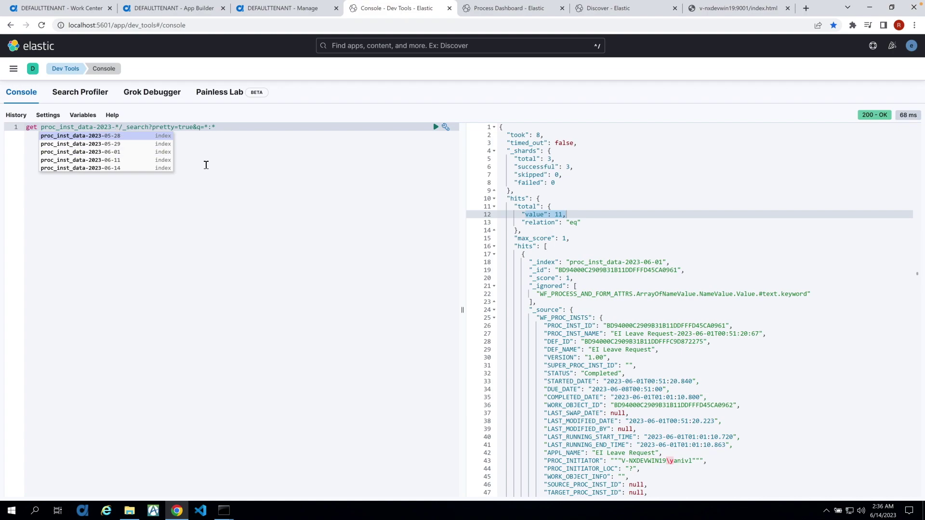
pyautogui.click(436, 126)
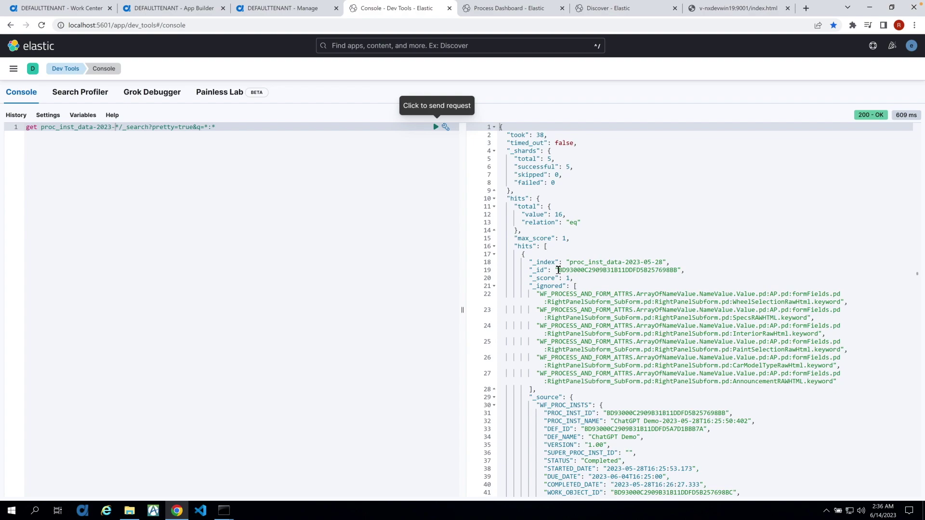
pyautogui.moveTo(563, 215); pyautogui.dragTo(515, 215)
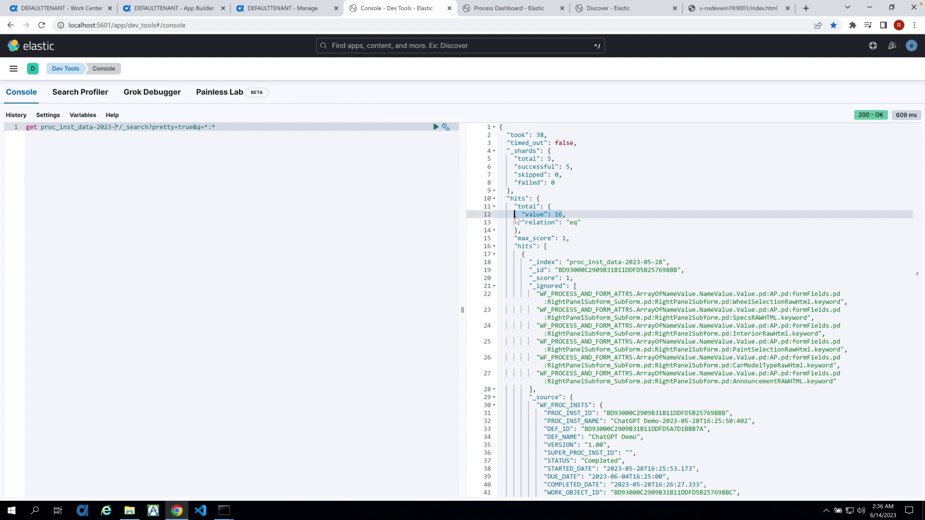
# - Return to Discover, expand the AgileBot Sample Conversation document, examine its activity instance fields and close it
pyautogui.click(601, 8)
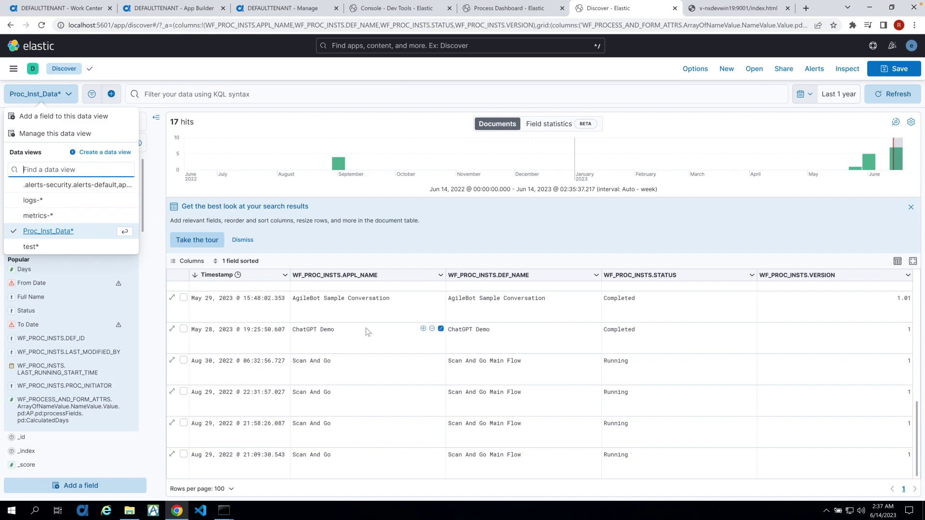
pyautogui.click(173, 299)
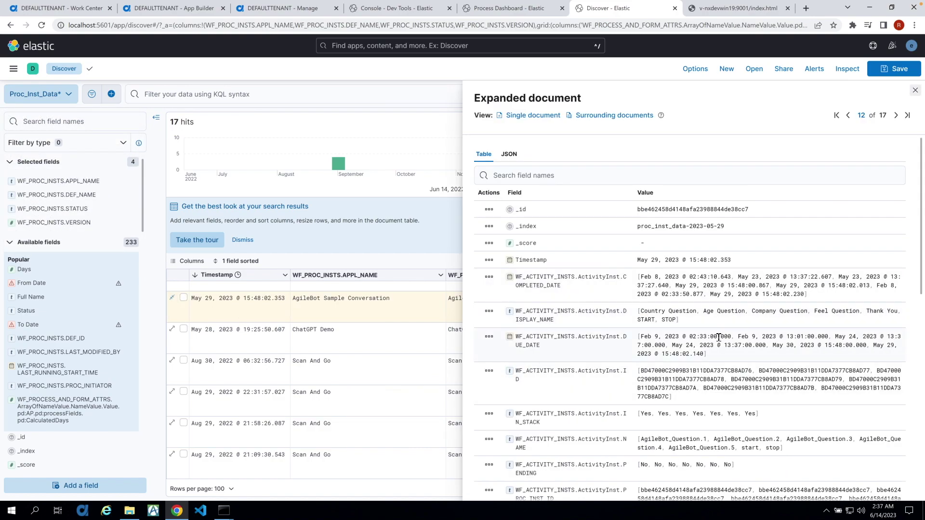
pyautogui.scroll(-3, 718, 337)
pyautogui.scroll(-1, 718, 337)
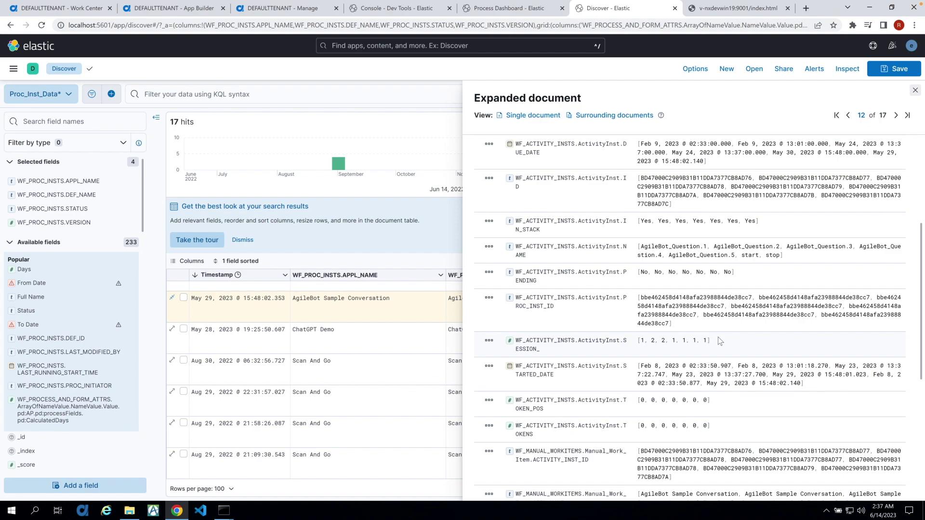
pyautogui.scroll(2, 627, 212)
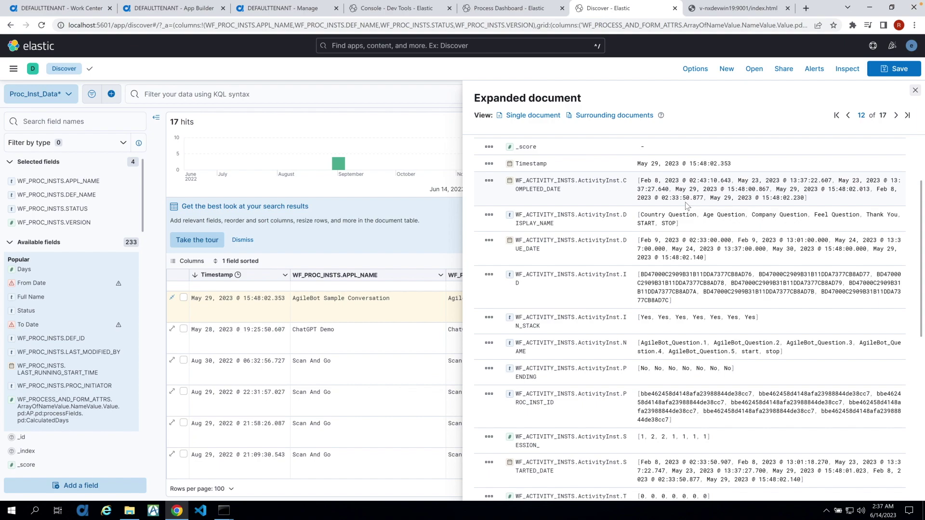
pyautogui.scroll(2, 675, 192)
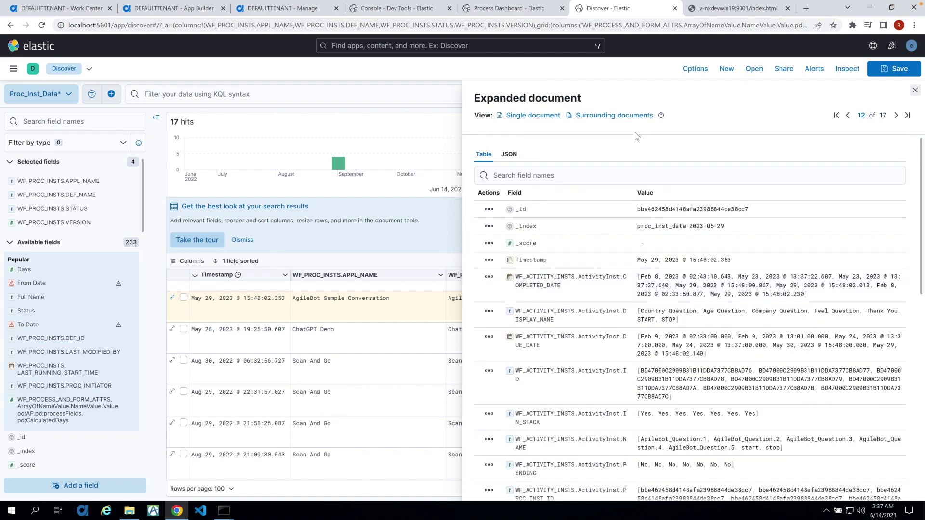
pyautogui.click(613, 169)
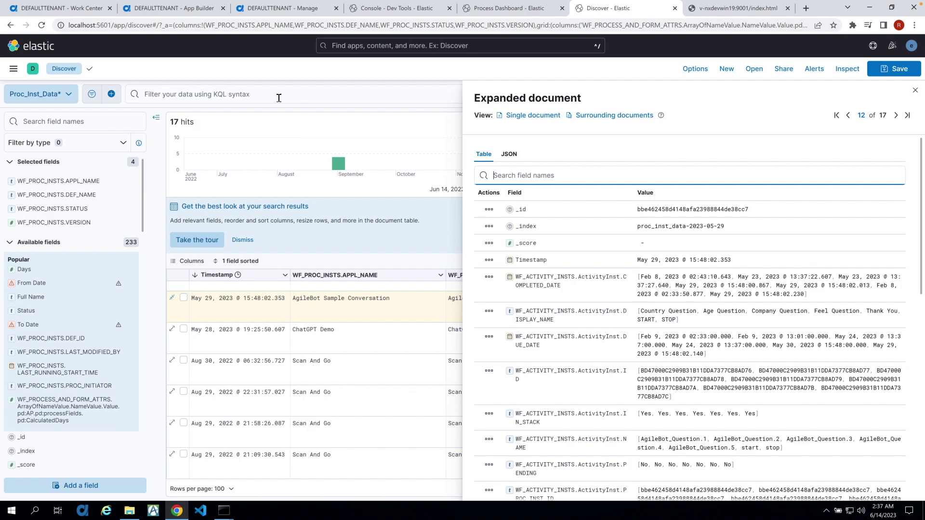
pyautogui.click(76, 121)
pyautogui.click(359, 407)
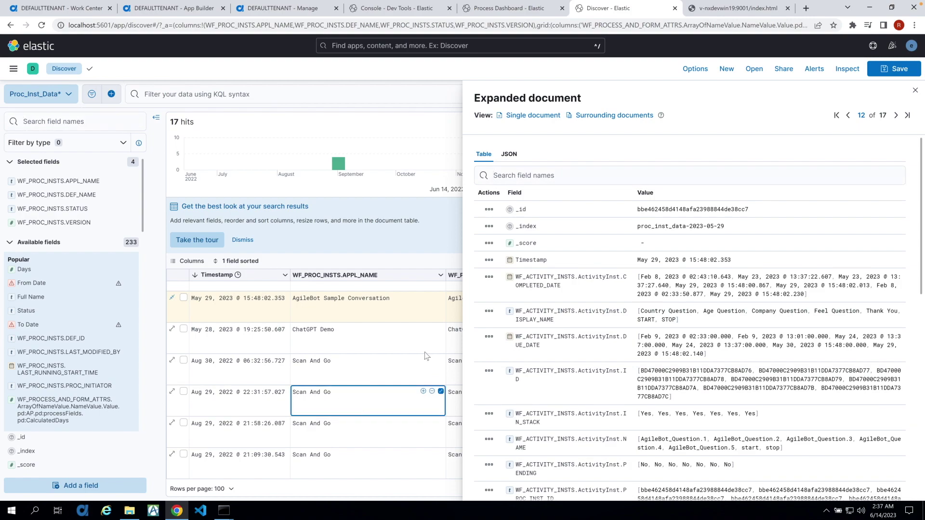
pyautogui.click(915, 91)
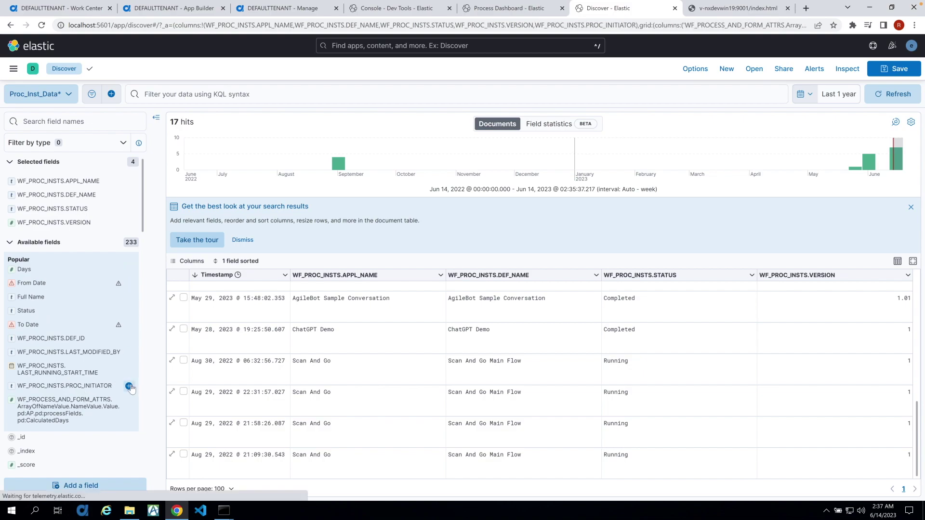
# - Add WF_PROC_INSTS.PROC_INITIATOR as a column in the documents table and browse the remaining available fields
pyautogui.click(129, 386)
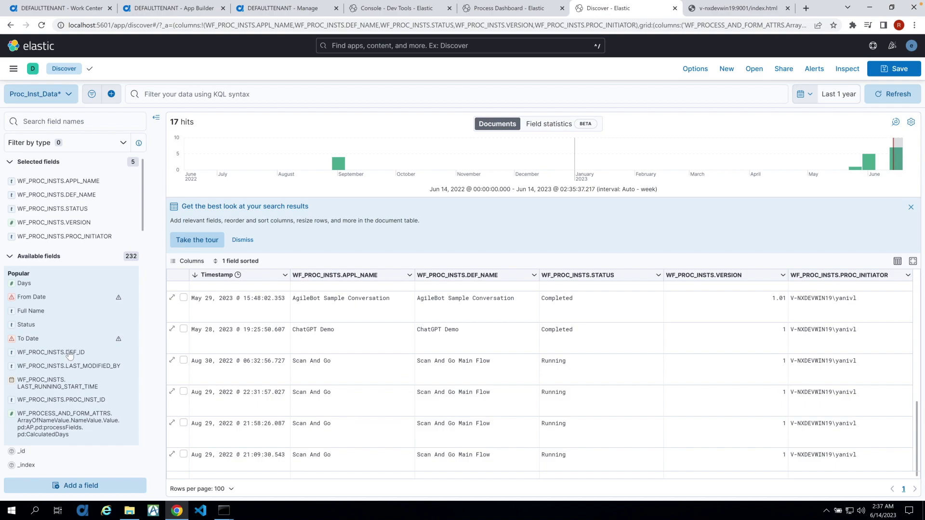
pyautogui.scroll(-10, 94, 355)
pyautogui.scroll(-4, 94, 355)
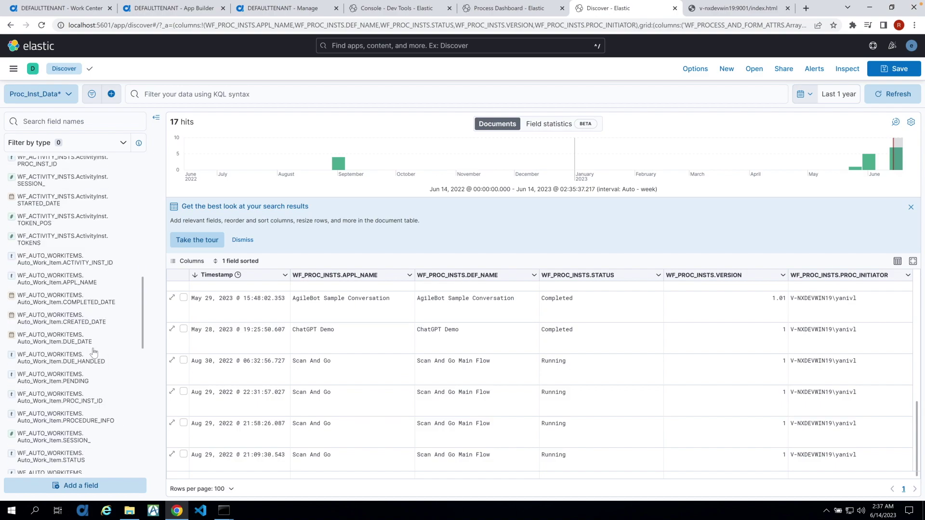
pyautogui.click(94, 121)
pyautogui.scroll(-5, 67, 320)
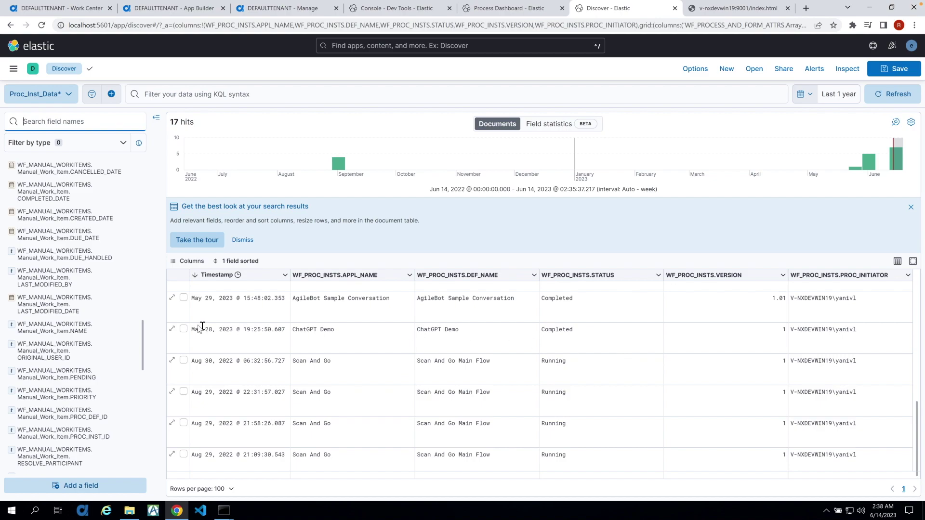
# - Expand the ChatGPT Demo document dated May 28, 2023
pyautogui.click(176, 330)
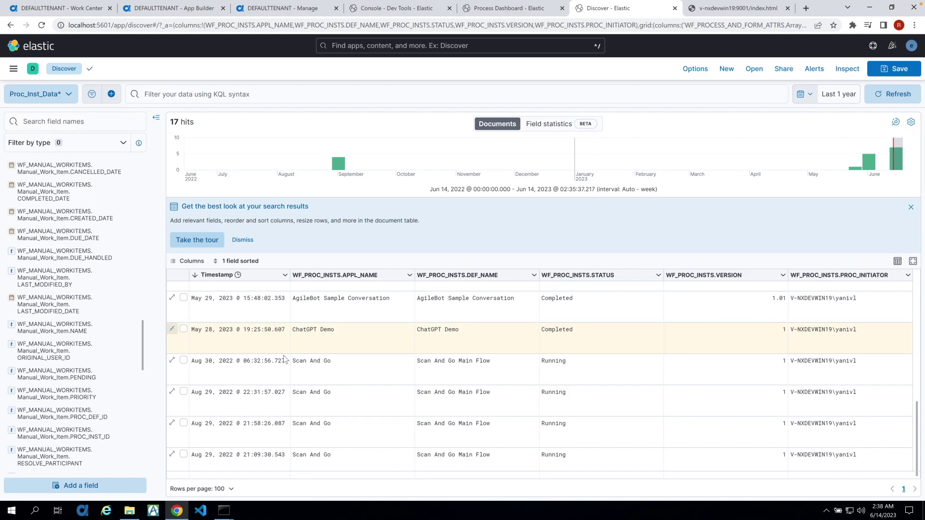